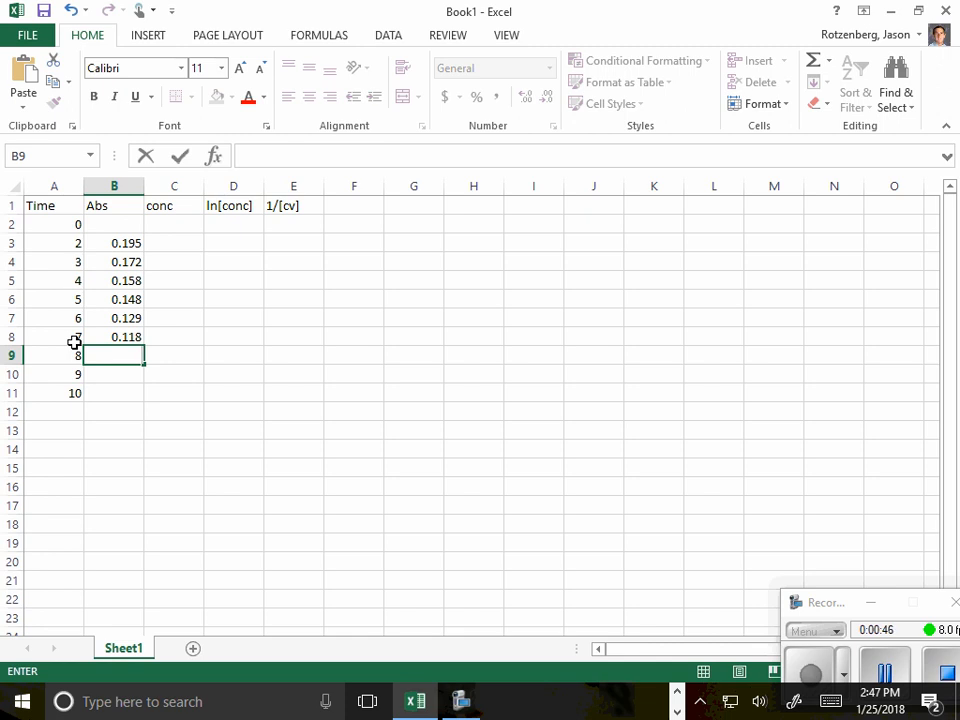
- Calculate the concentration in C3 with the formula =9.55*B3 + 0.466 and fill it down to C11
{"action": "left_click", "coordinate": [168, 243]}
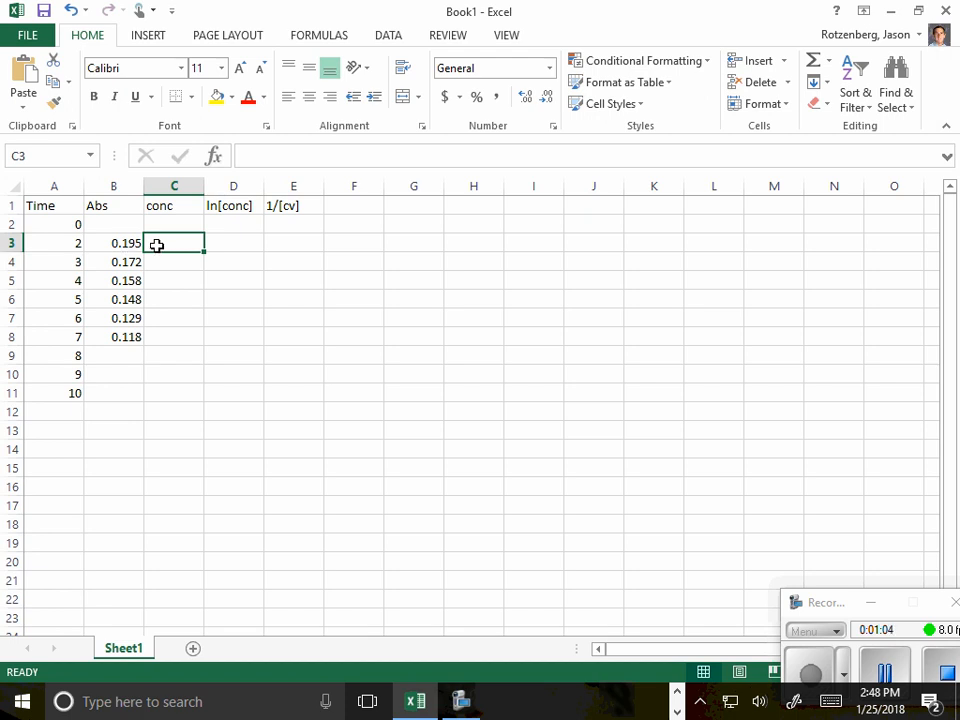
{"action": "left_click", "coordinate": [256, 156]}
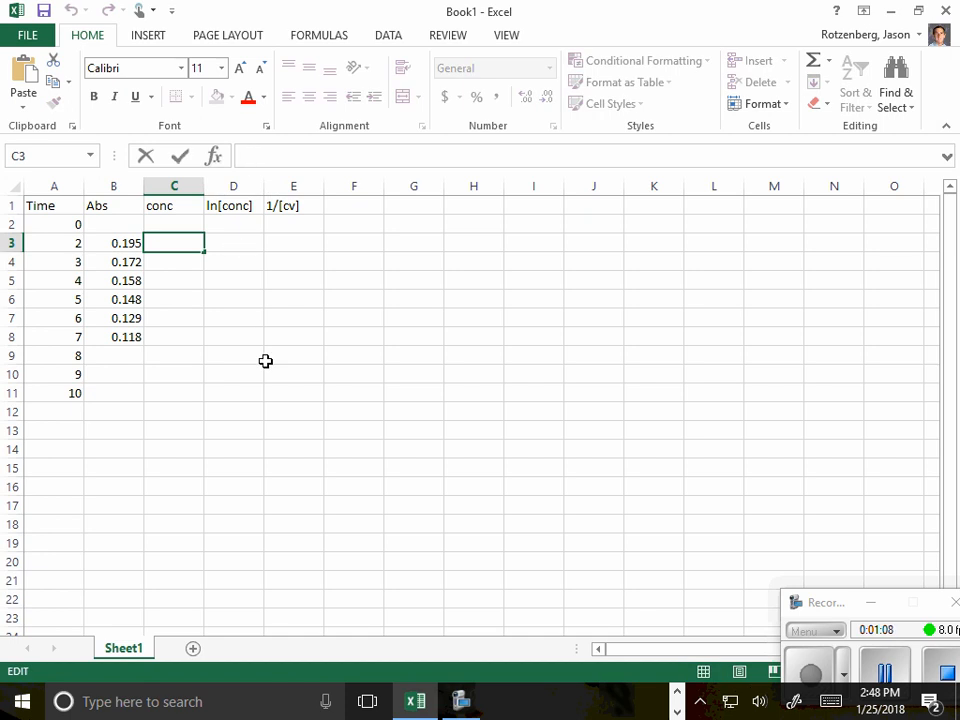
{"action": "type", "text": "="}
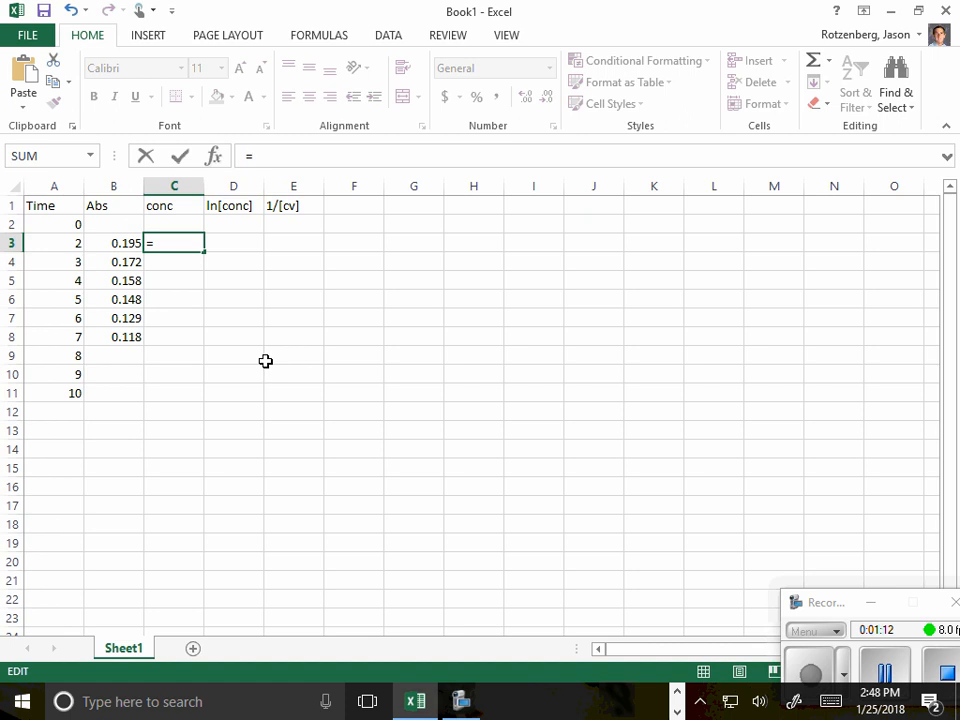
{"action": "type", "text": "9.55"}
{"action": "type", "text": "B3"}
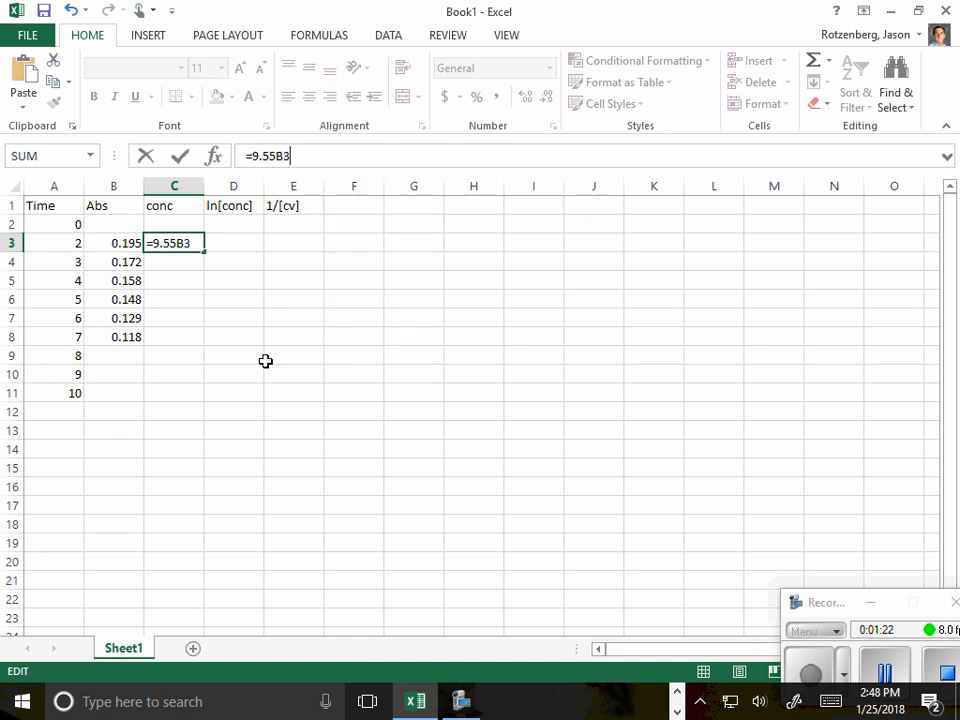
{"action": "key", "text": "BackSpace"}
{"action": "key", "text": "BackSpace"}
{"action": "type", "text": "*B"}
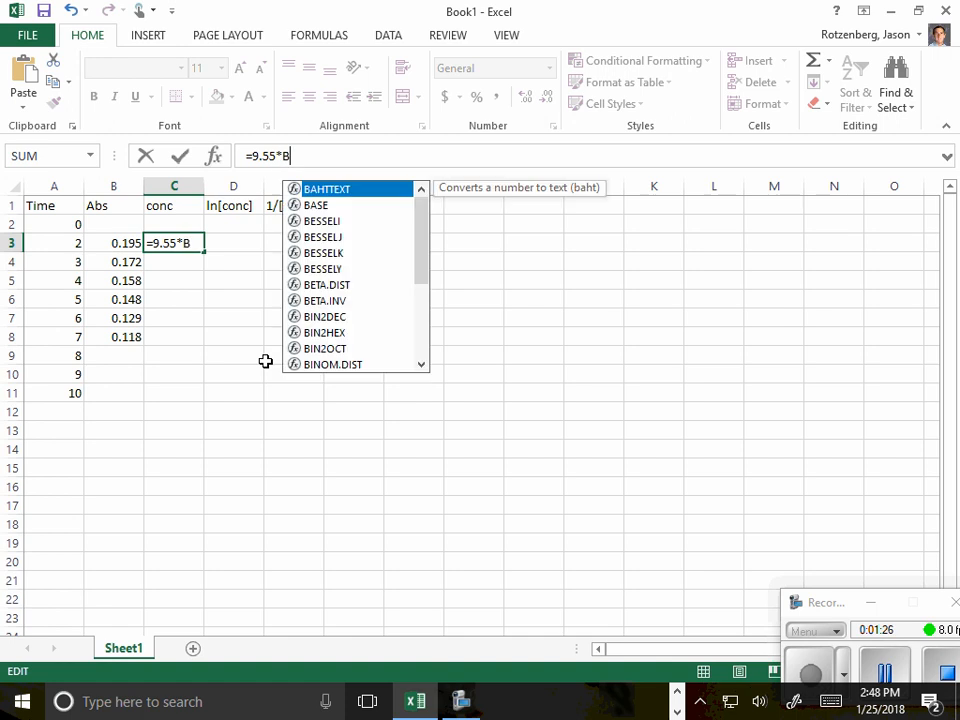
{"action": "type", "text": "3 +"}
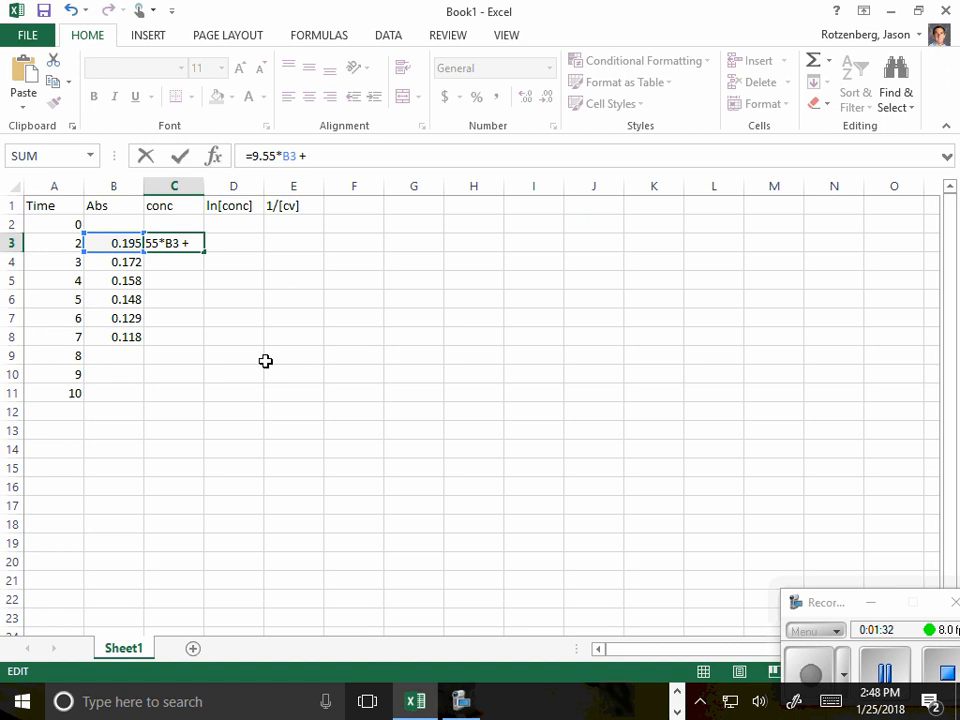
{"action": "type", "text": " 0.466"}
{"action": "key", "text": "Return"}
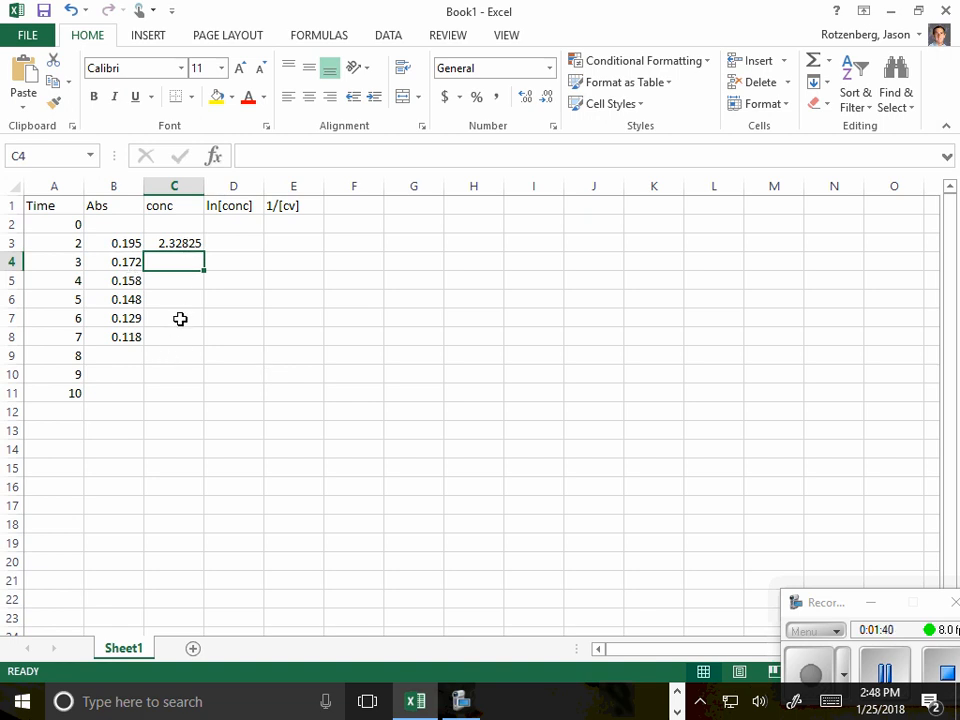
{"action": "left_click", "coordinate": [162, 243]}
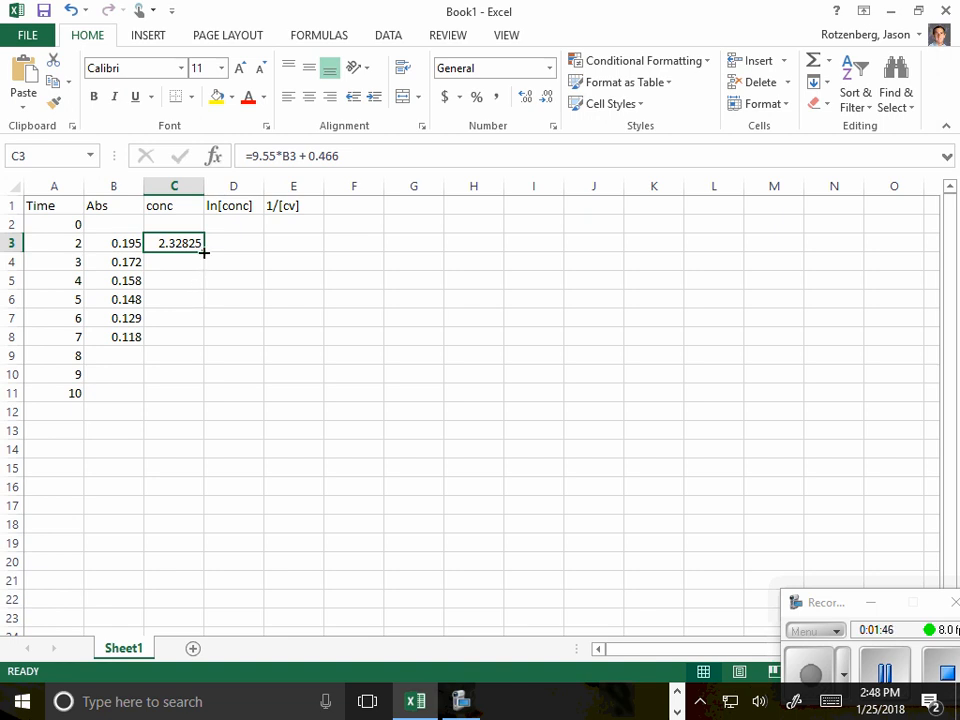
{"action": "left_click_drag", "start_coordinate": [205, 257], "coordinate": [194, 404]}
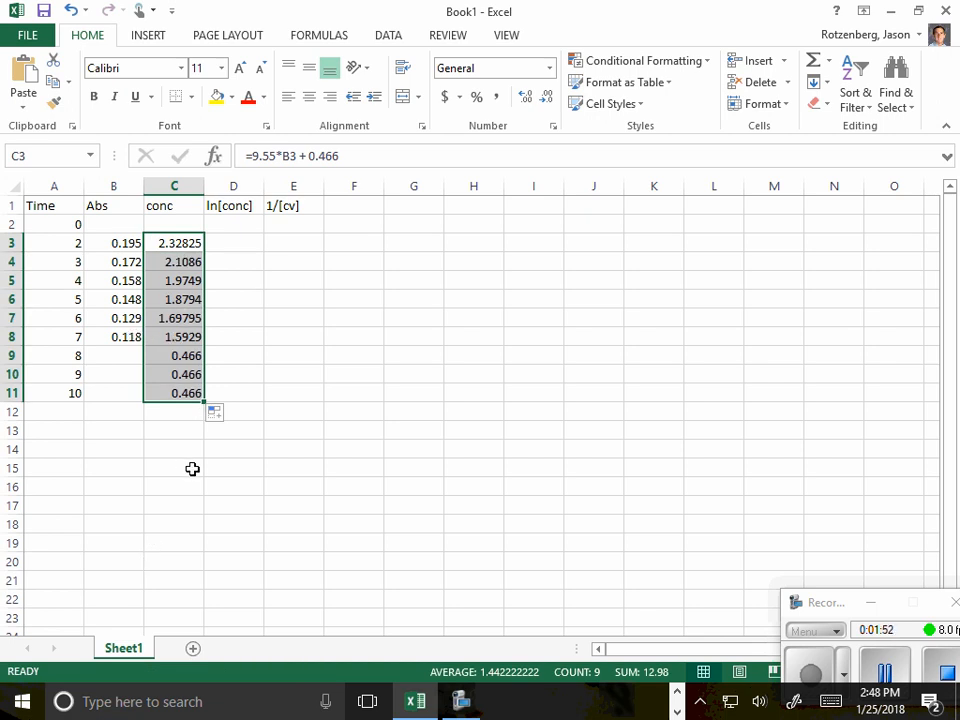
- Calculate the natural log of the concentration in D3 with =LN(C3) and fill the formula down to D11
{"action": "left_click", "coordinate": [238, 244]}
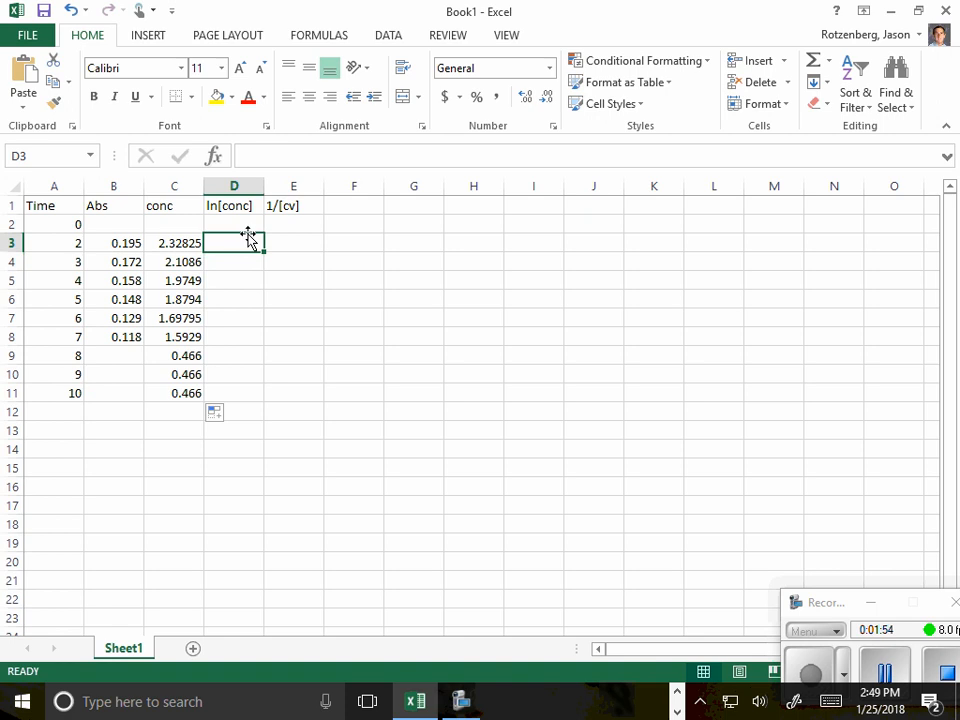
{"action": "left_click", "coordinate": [270, 157]}
{"action": "type", "text": "=LN"}
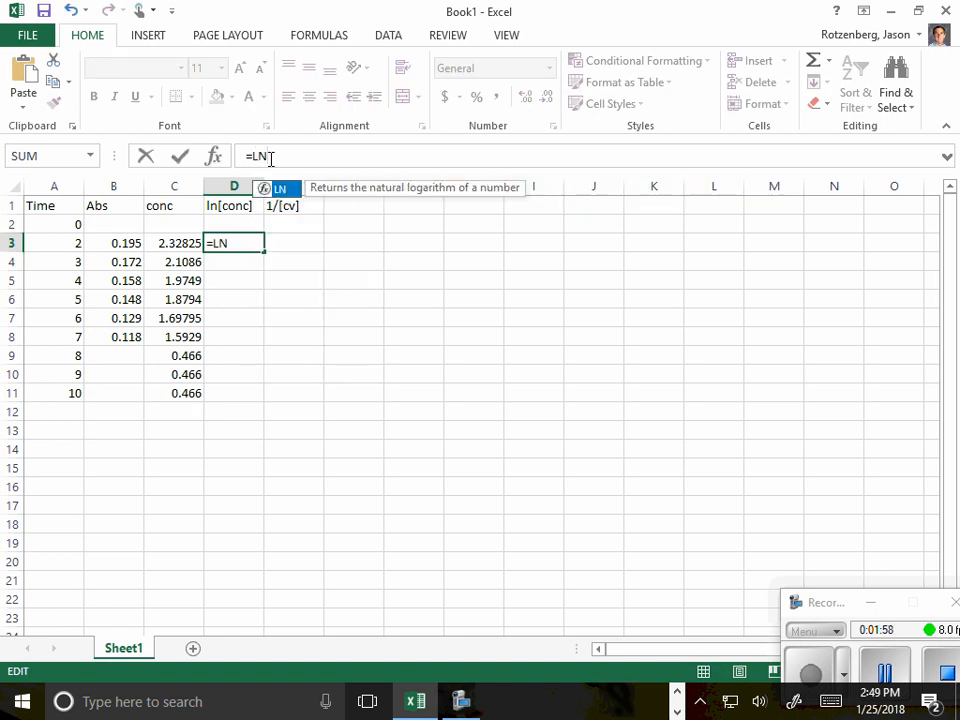
{"action": "type", "text": "("}
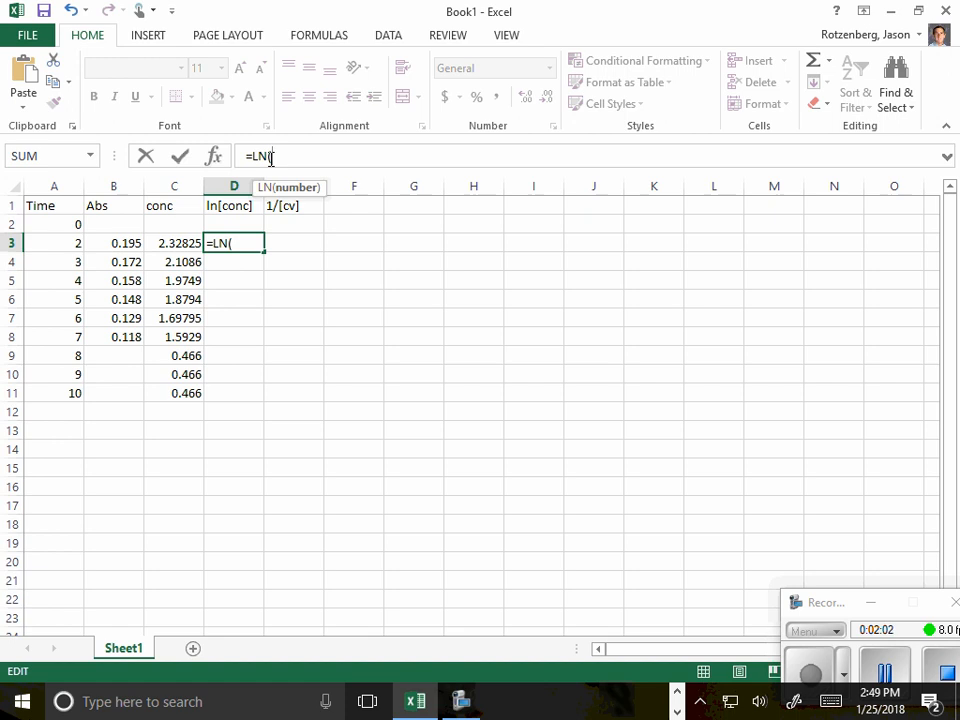
{"action": "type", "text": "C3)"}
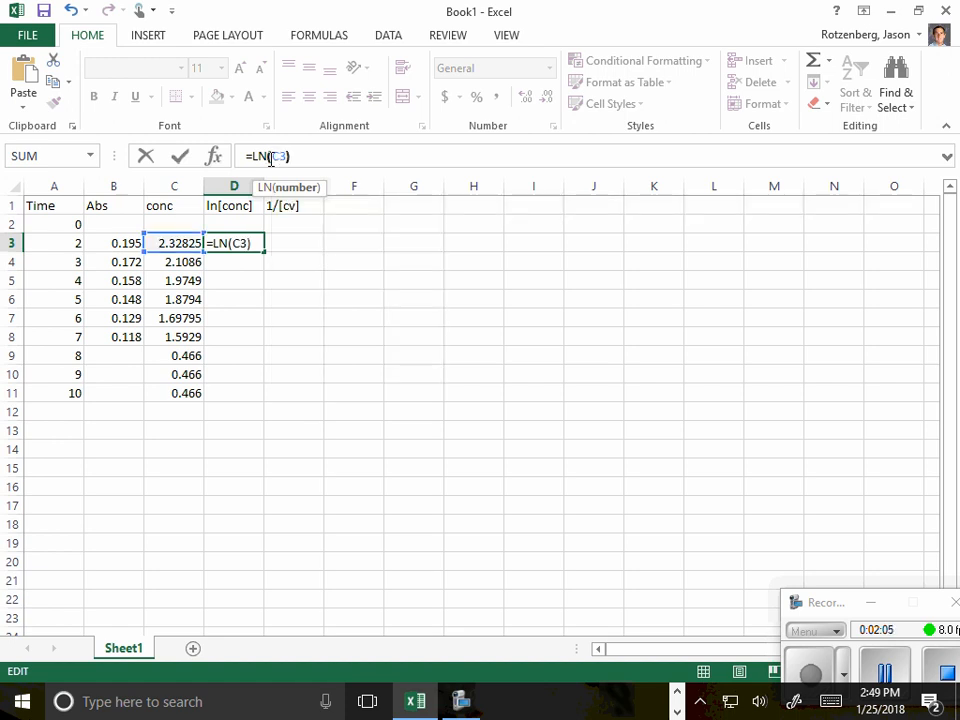
{"action": "key", "text": "Return"}
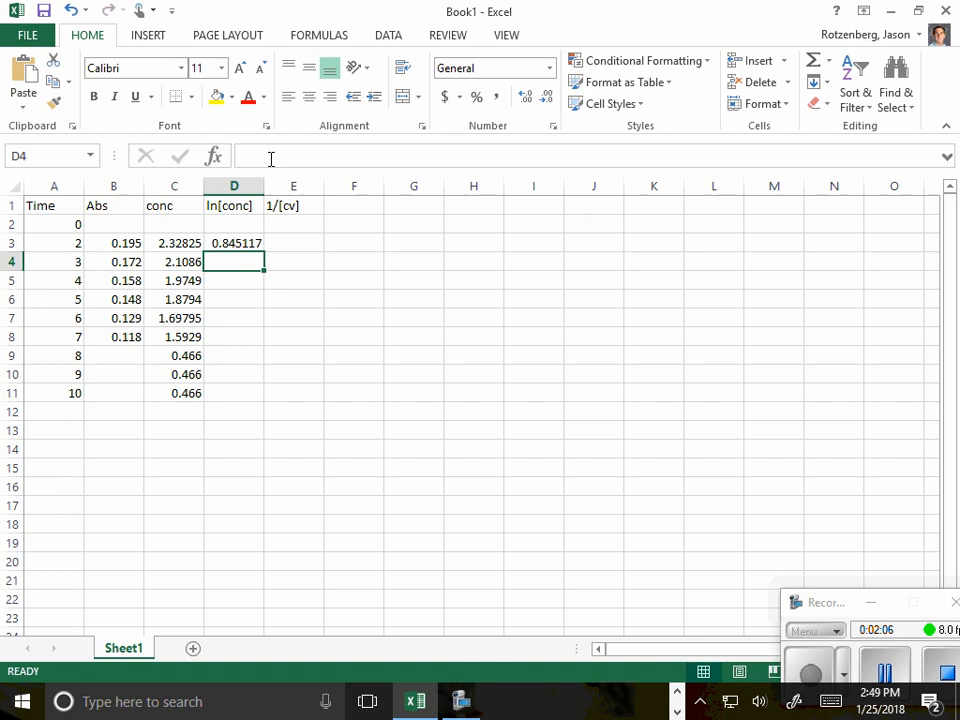
{"action": "left_click", "coordinate": [225, 243]}
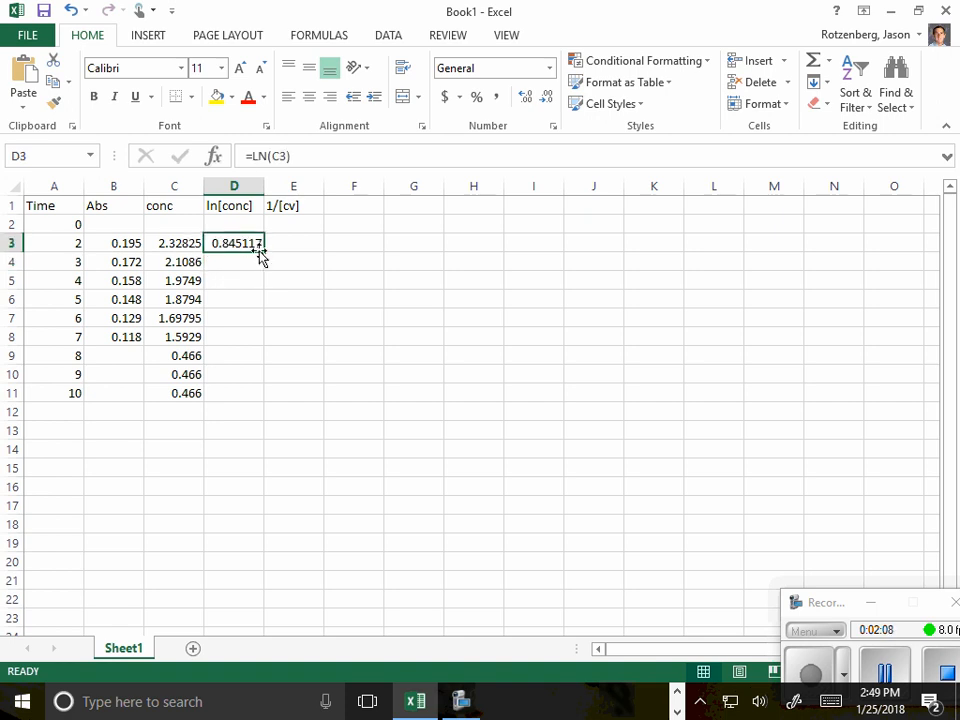
{"action": "left_click_drag", "start_coordinate": [263, 253], "coordinate": [265, 400]}
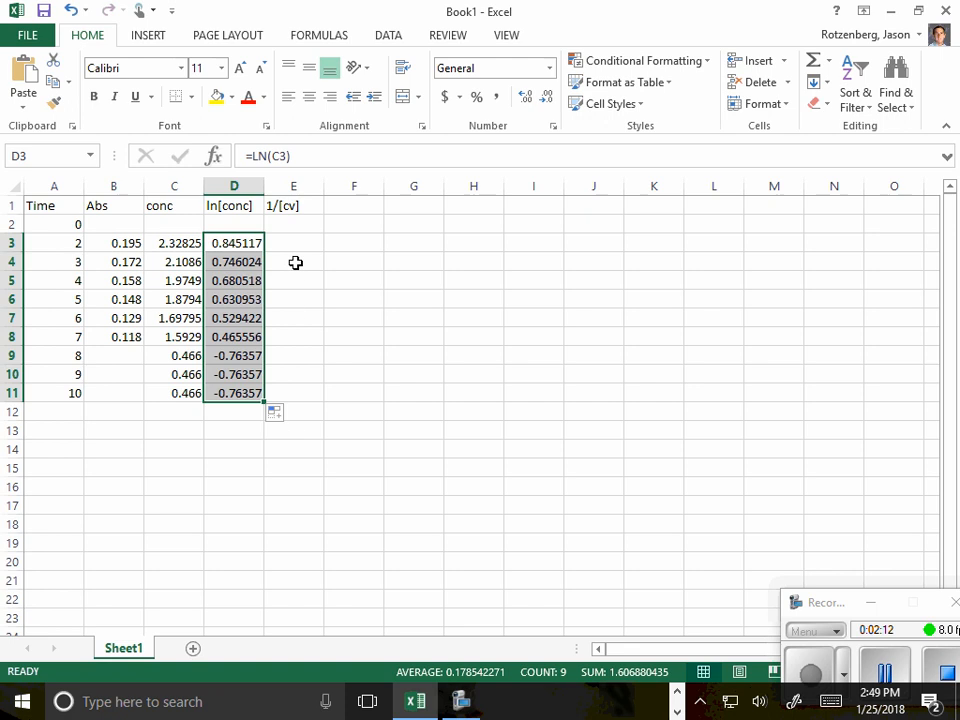
- Calculate the reciprocal concentration in E3 with =1/C3 and fill the formula down to E11
{"action": "left_click", "coordinate": [300, 243]}
{"action": "type", "text": "="}
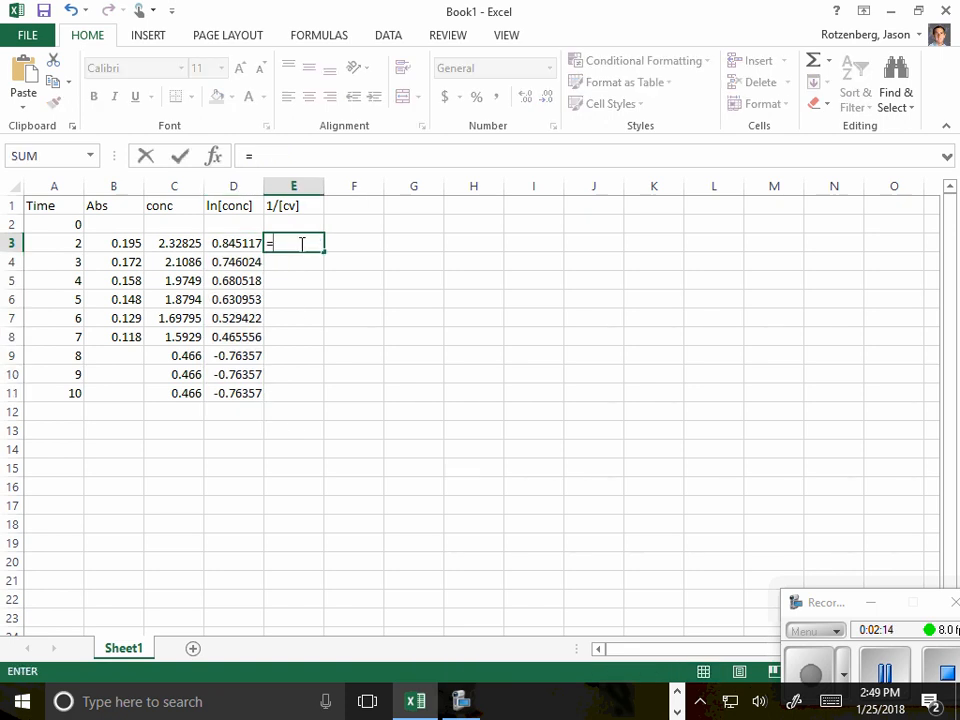
{"action": "type", "text": "1/C3"}
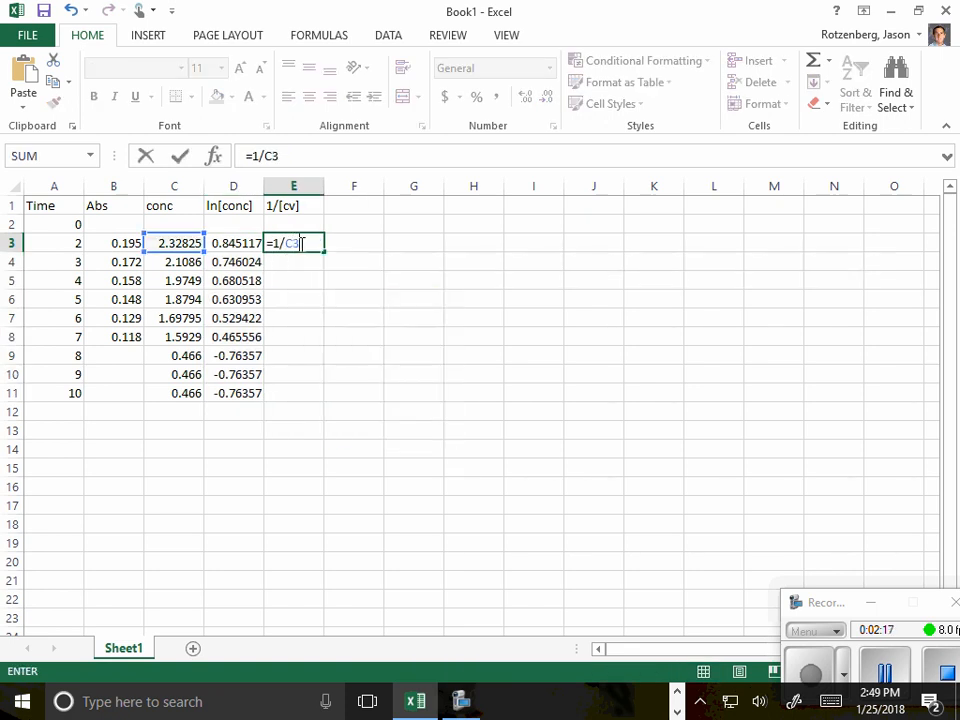
{"action": "key", "text": "Return"}
{"action": "left_click", "coordinate": [300, 243]}
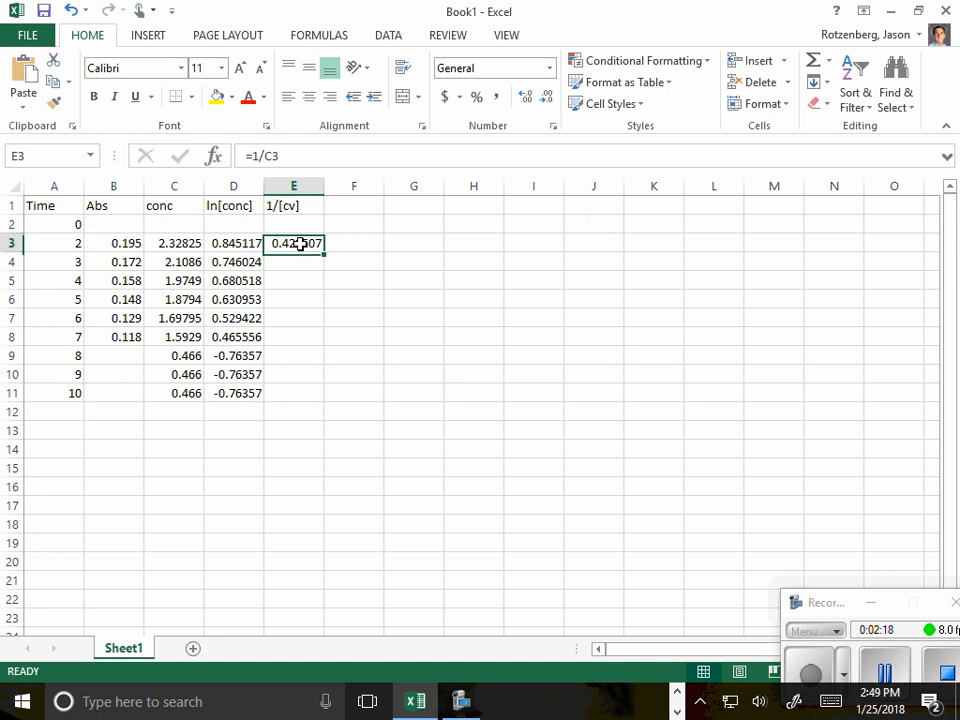
{"action": "left_click_drag", "start_coordinate": [322, 251], "coordinate": [318, 398]}
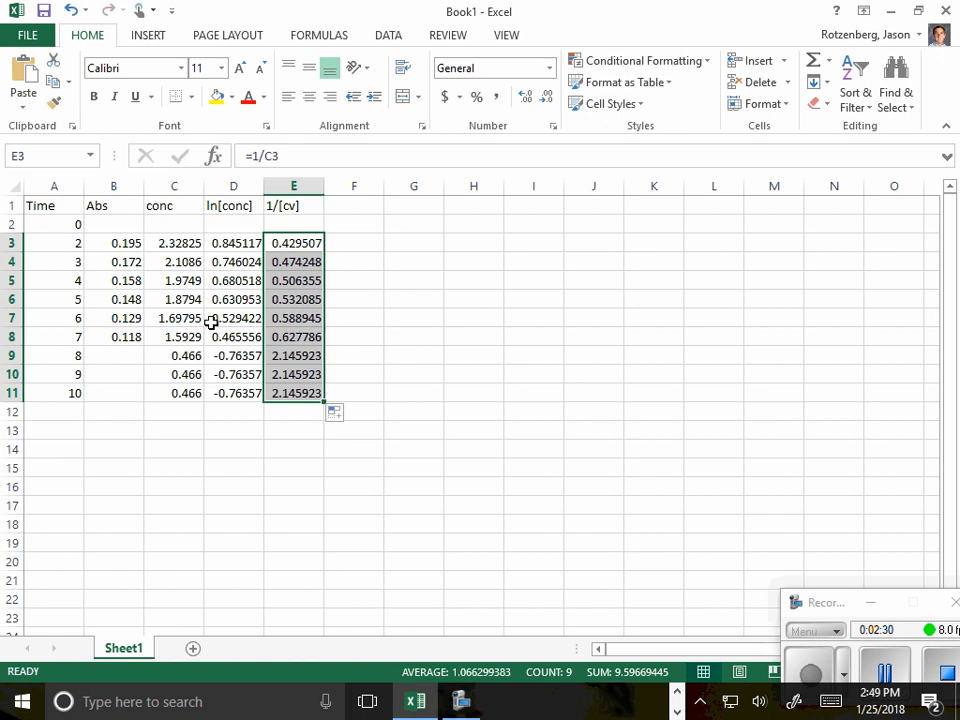
- Enter the absorbances 0.102, 0.093 and 0.082 in B9 to B11 for times 8, 9 and 10
{"action": "left_click", "coordinate": [184, 245]}
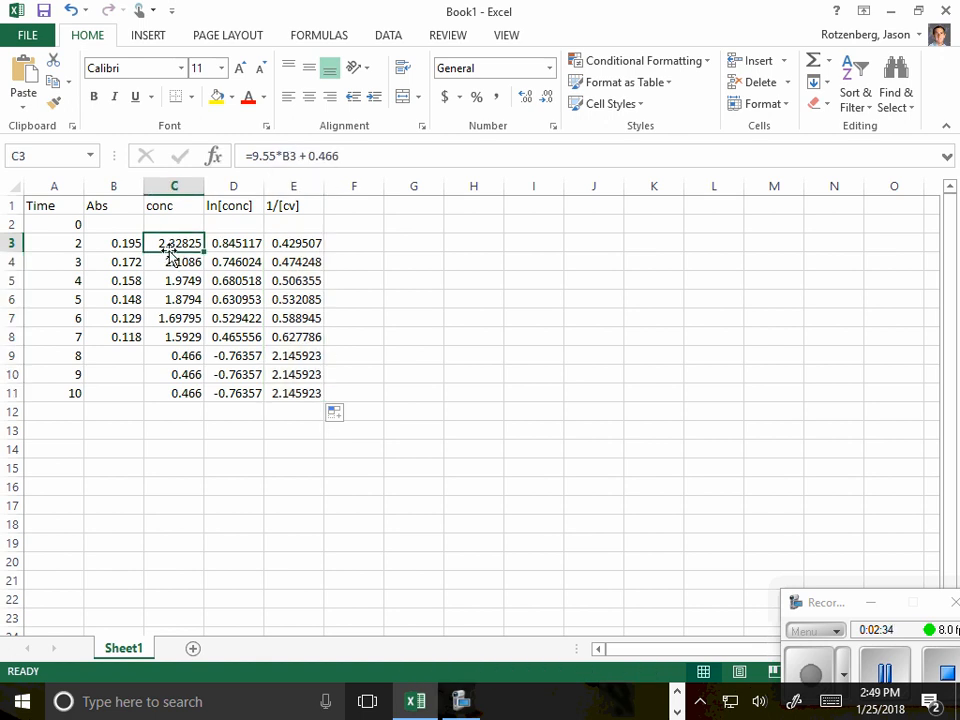
{"action": "left_click", "coordinate": [119, 356]}
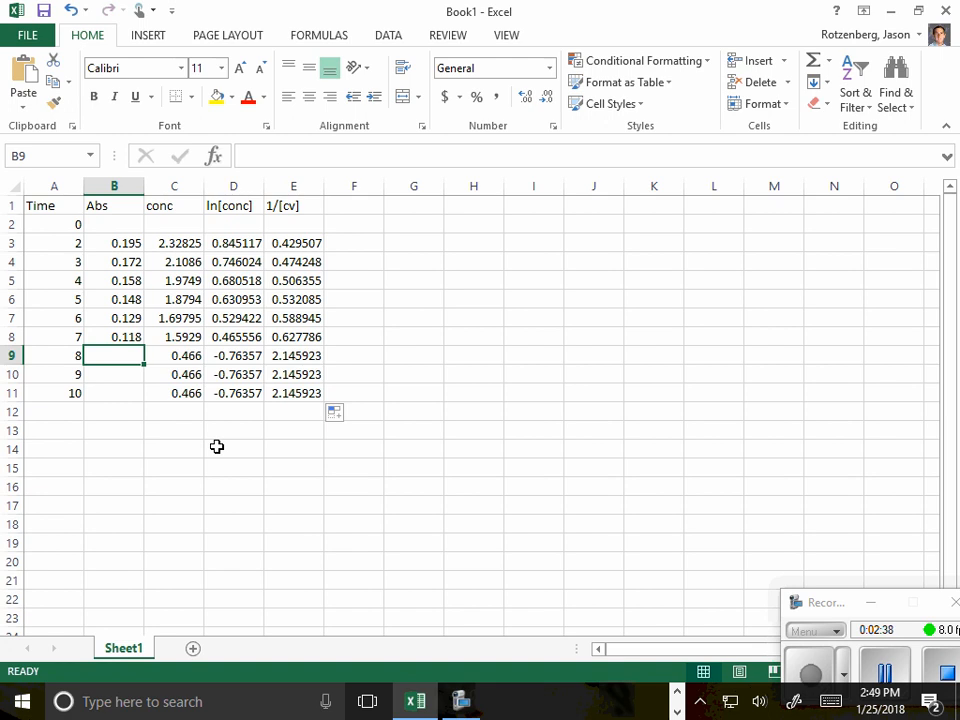
{"action": "type", "text": "0."}
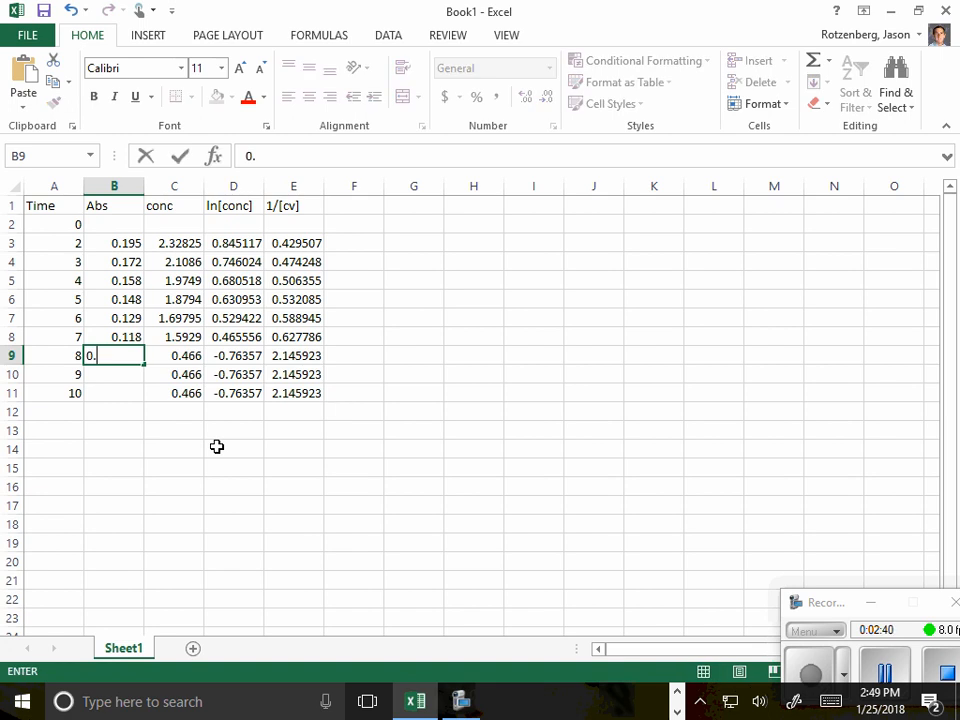
{"action": "type", "text": "102"}
{"action": "key", "text": "Return"}
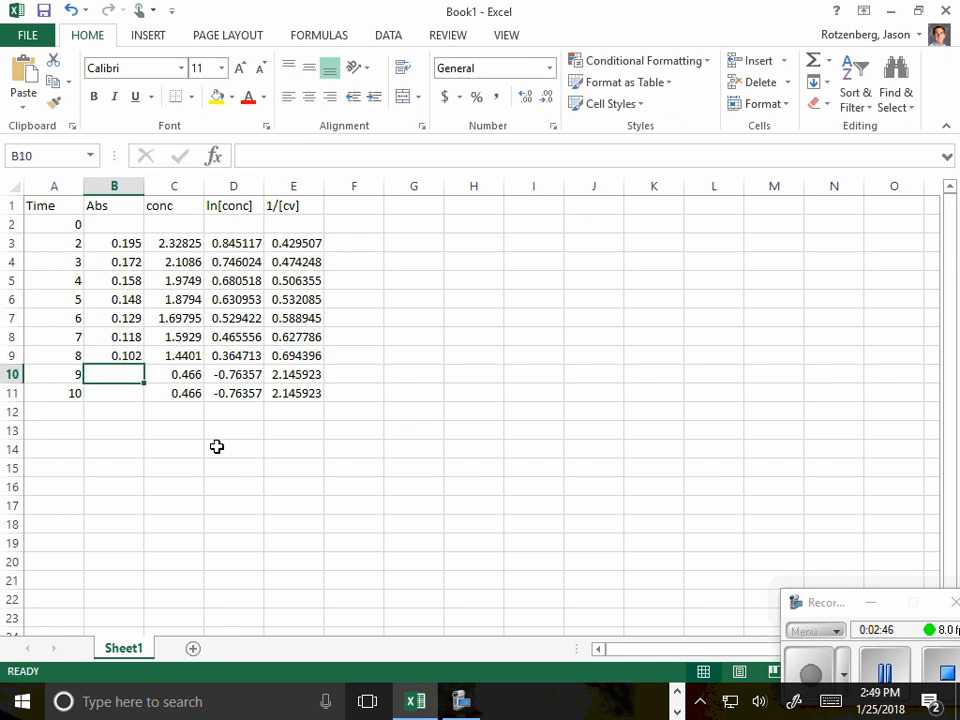
{"action": "type", "text": "."}
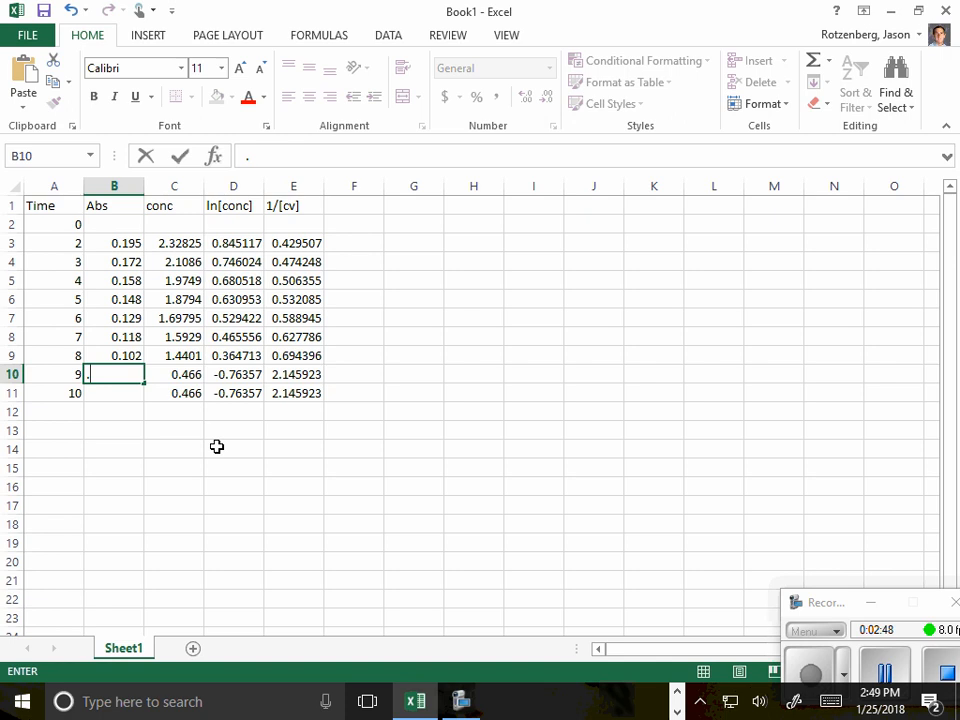
{"action": "type", "text": "093"}
{"action": "key", "text": "Return"}
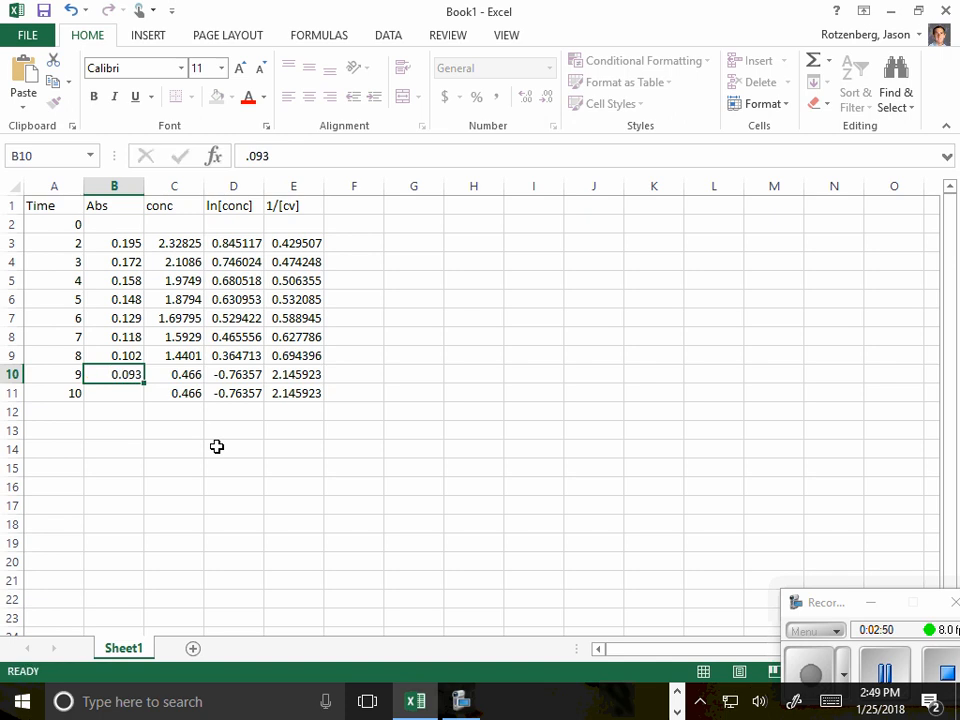
{"action": "type", "text": ".082"}
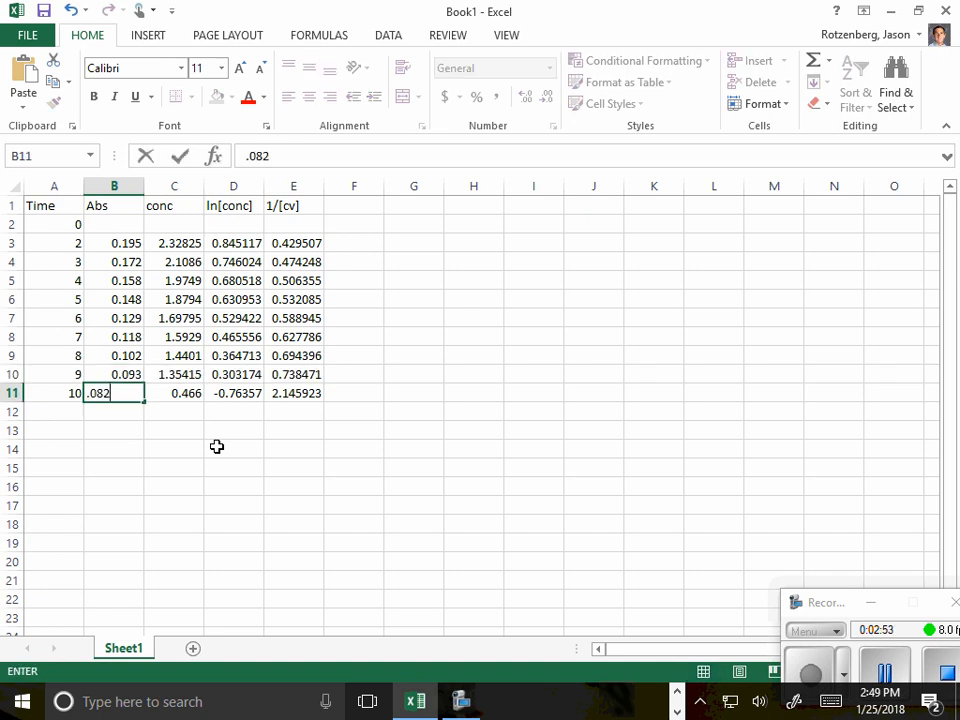
{"action": "key", "text": "Return"}
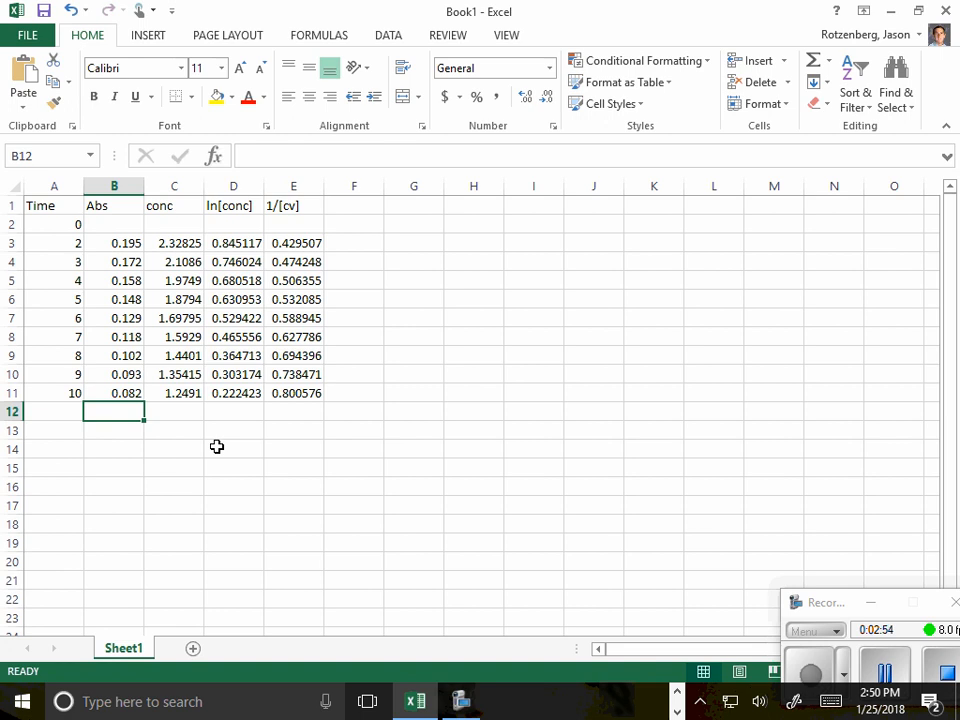
- Insert a markers-only scatter chart of concentration (C2:C11) against time (A2:A11) and add axis titles to it
{"action": "left_click", "coordinate": [810, 677]}
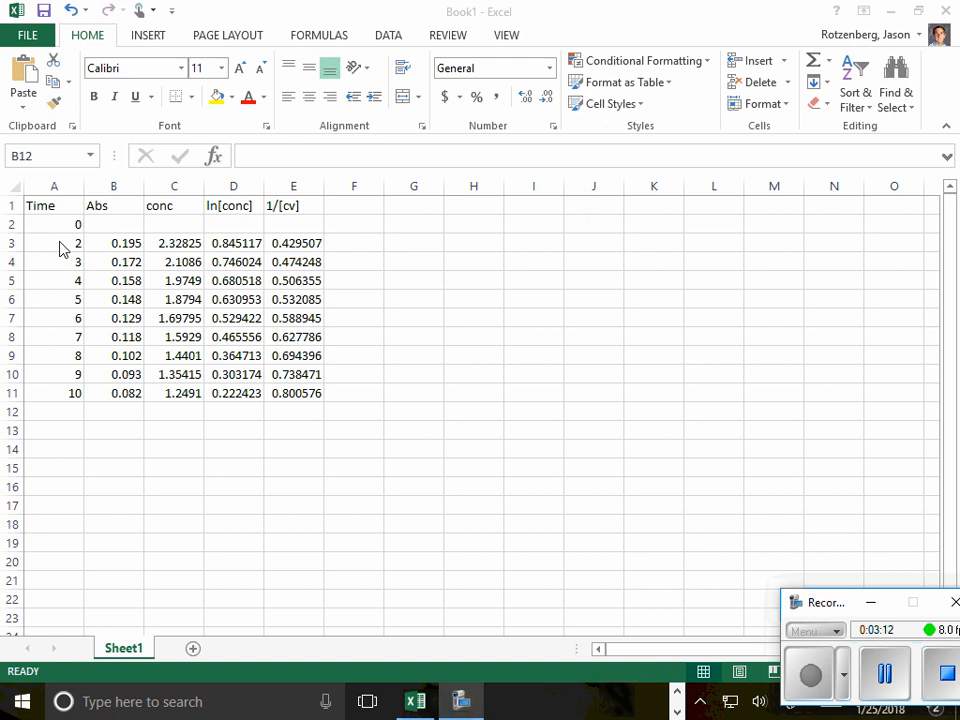
{"action": "left_click_drag", "start_coordinate": [60, 225], "coordinate": [60, 386]}
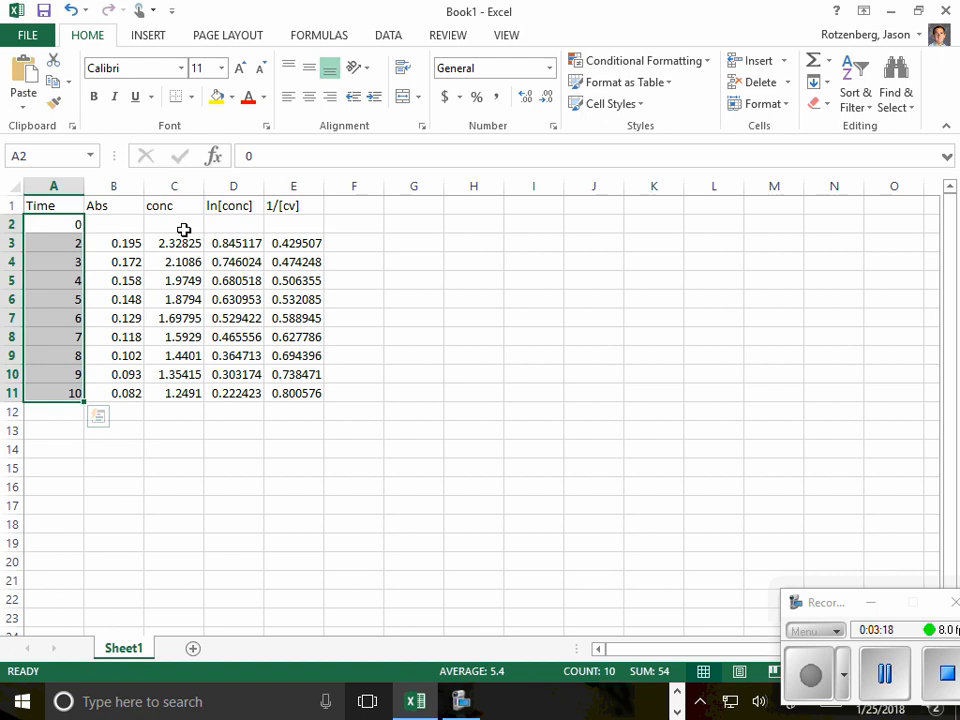
{"action": "left_click_drag", "start_coordinate": [181, 224], "coordinate": [178, 392]}
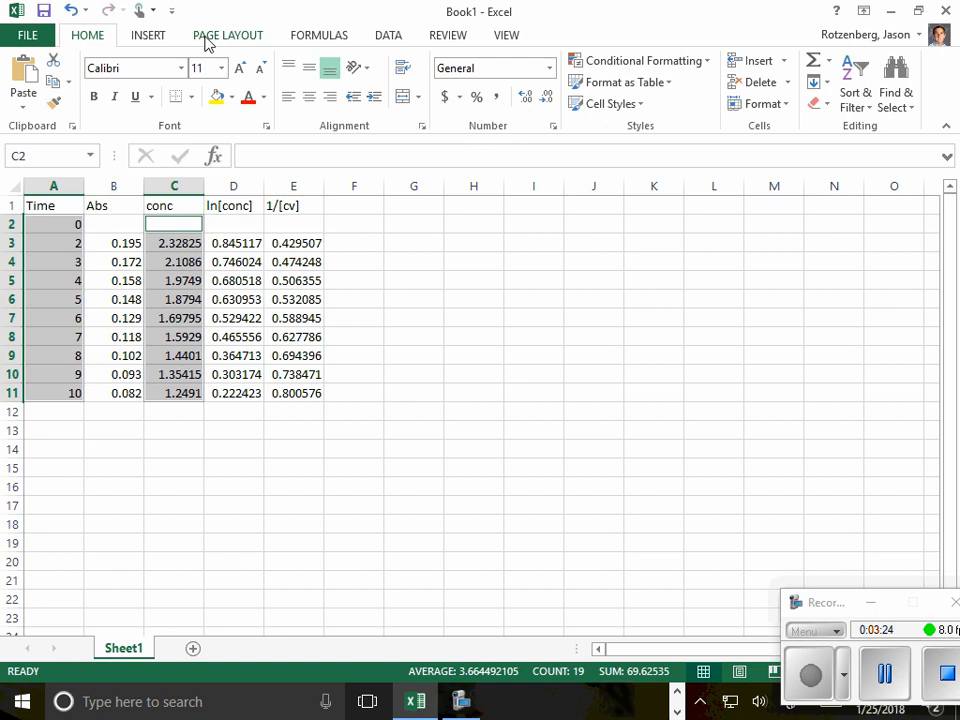
{"action": "left_click", "coordinate": [163, 38]}
{"action": "left_click", "coordinate": [489, 104]}
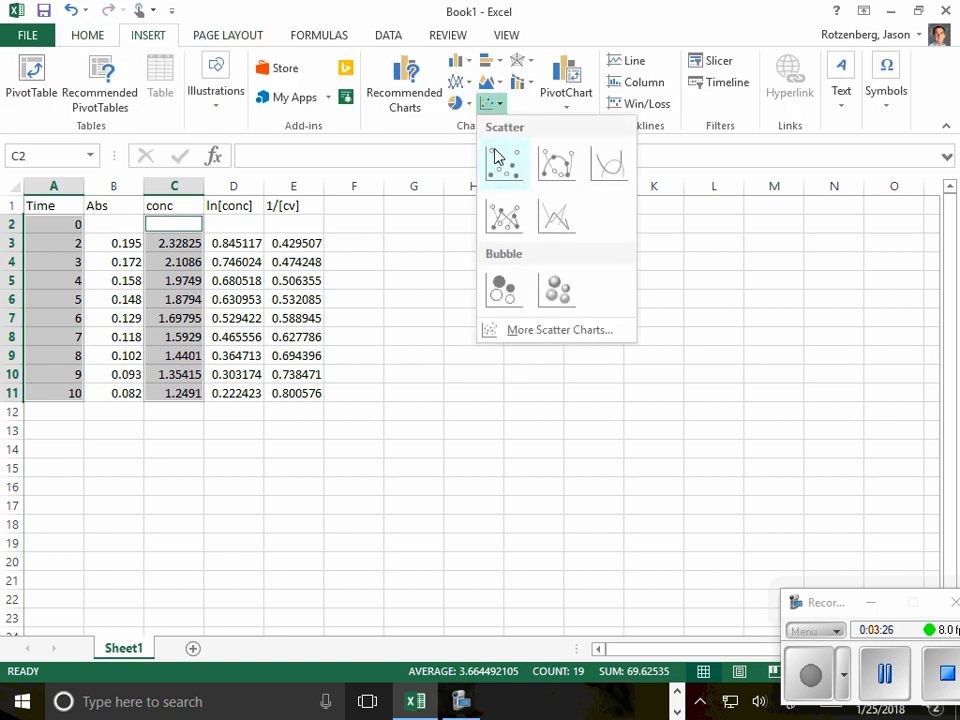
{"action": "left_click", "coordinate": [497, 153]}
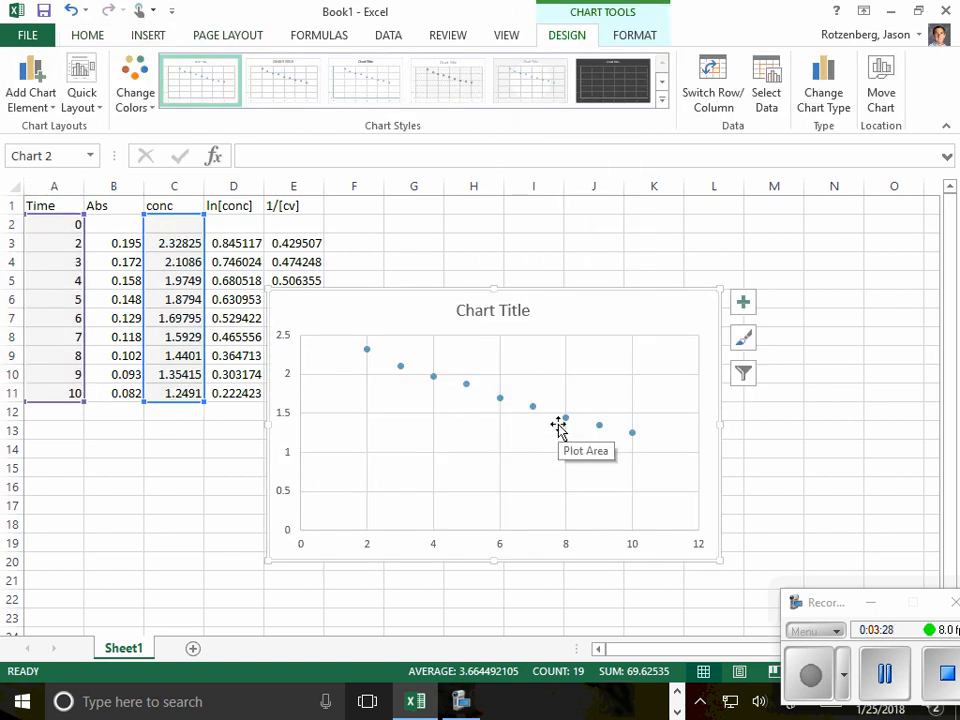
{"action": "left_click", "coordinate": [743, 303]}
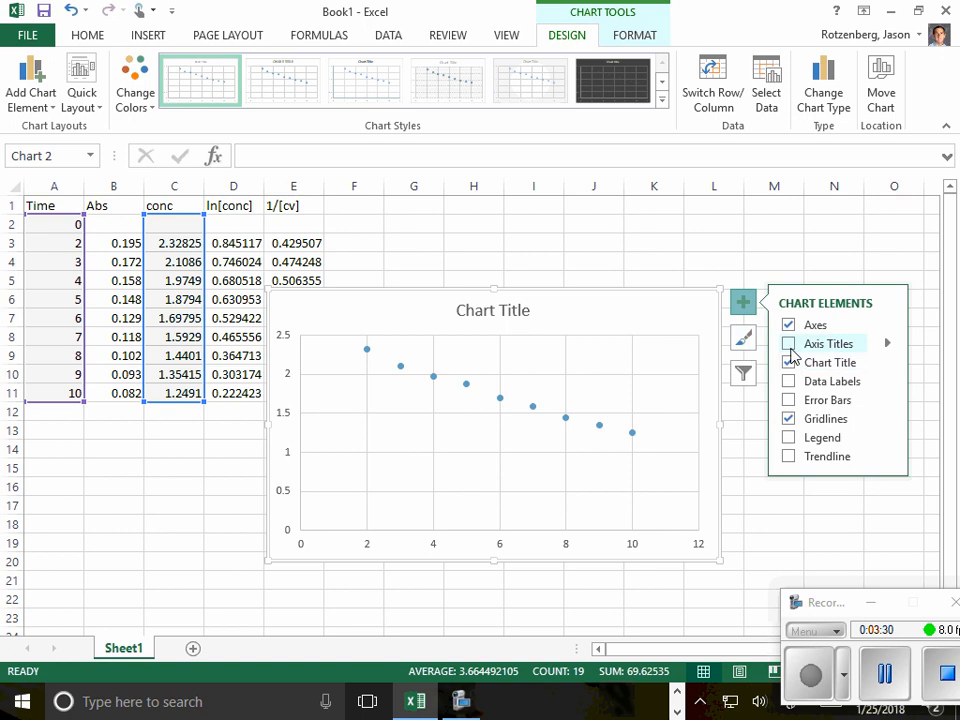
{"action": "left_click", "coordinate": [789, 344]}
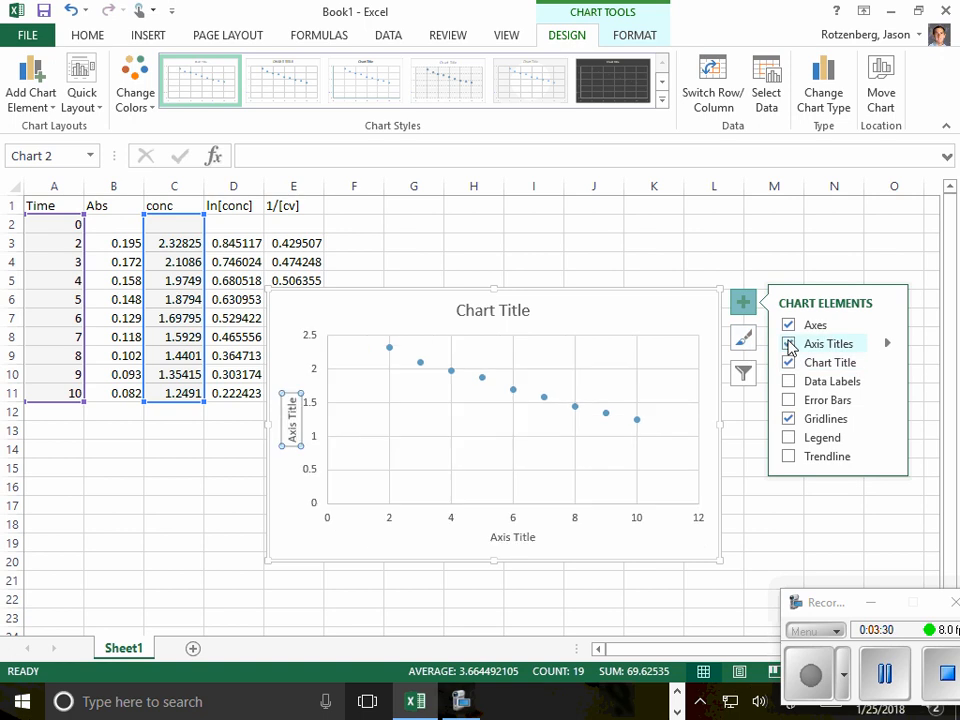
- Add a linear trendline to the concentration chart, showing its equation and R-squared value in a label placed below the line
{"action": "left_click", "coordinate": [789, 457]}
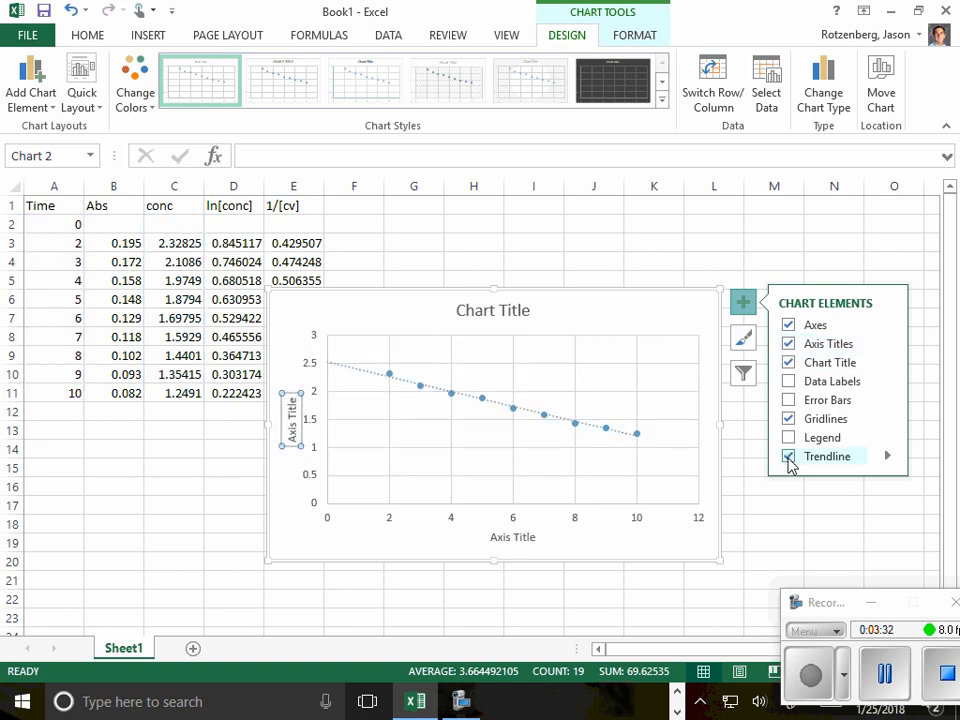
{"action": "double_click", "coordinate": [503, 408]}
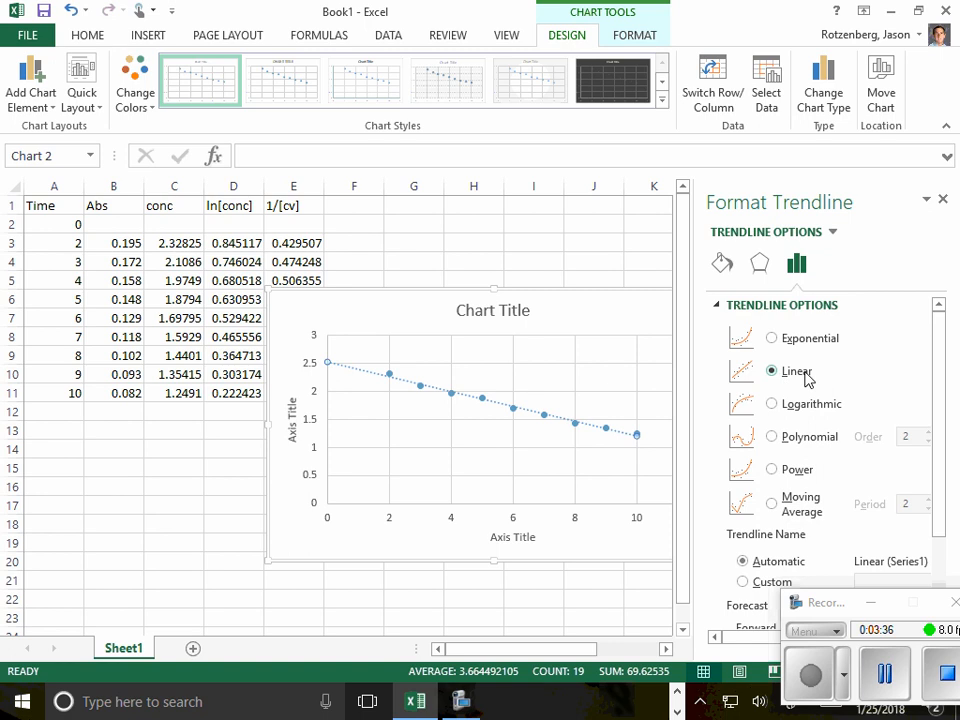
{"action": "scroll", "coordinate": [855, 383], "scroll_direction": "down", "scroll_amount": 3}
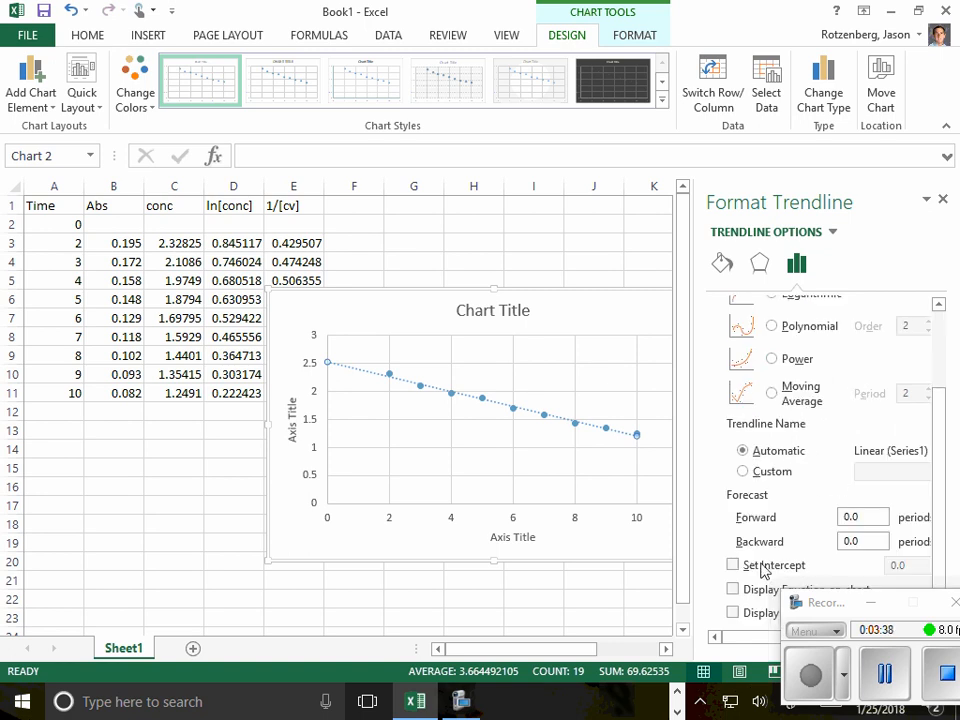
{"action": "left_click_drag", "start_coordinate": [818, 603], "coordinate": [834, 643]}
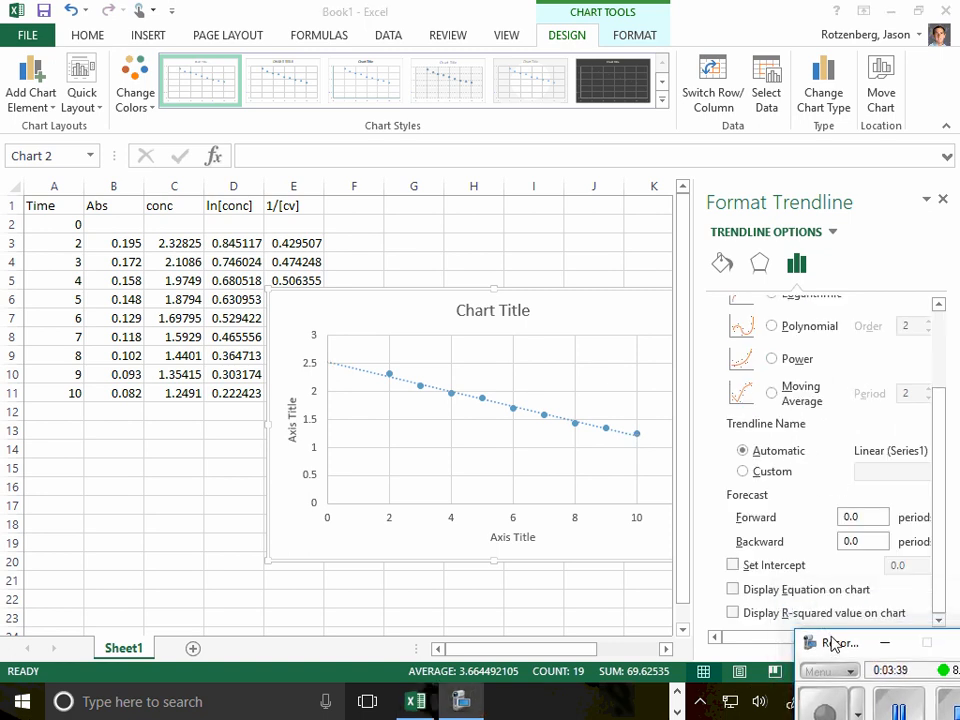
{"action": "left_click", "coordinate": [740, 591]}
{"action": "left_click", "coordinate": [734, 590]}
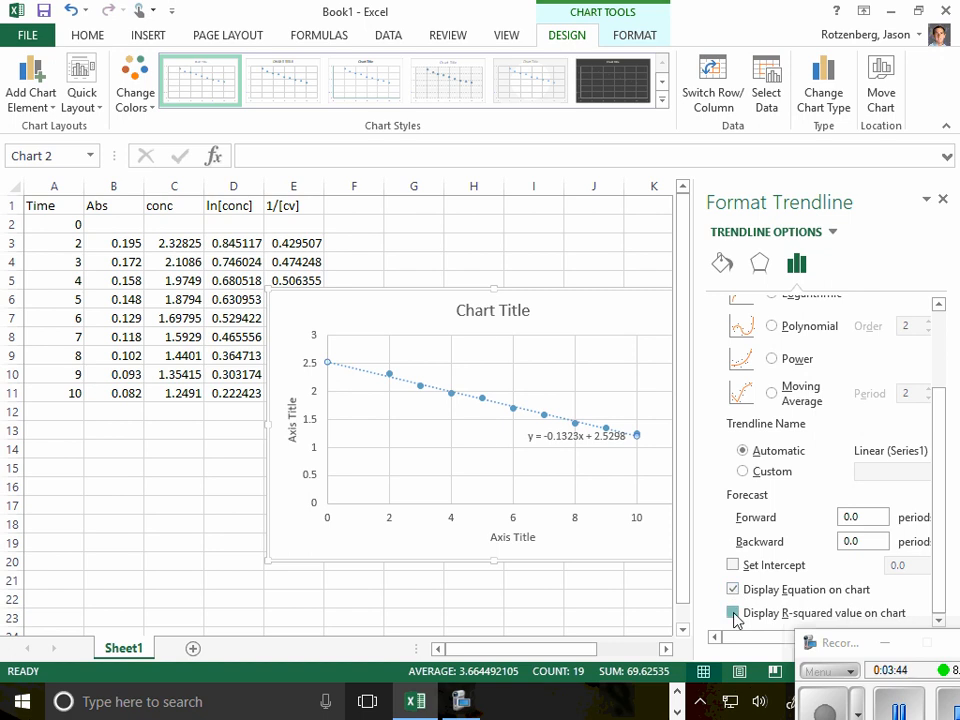
{"action": "left_click", "coordinate": [734, 614]}
{"action": "left_click_drag", "start_coordinate": [573, 434], "coordinate": [576, 466]}
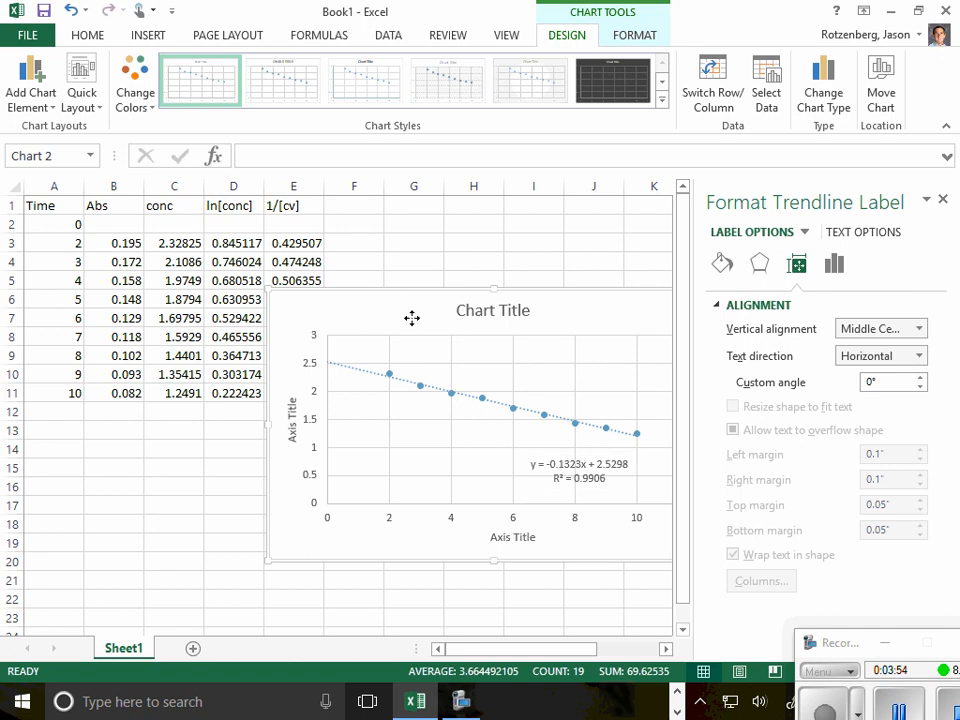
- Move the concentration chart below the data and insert a markers-only scatter chart of ln[conc] (D2:D11) against time (A2:A11)
{"action": "left_click_drag", "start_coordinate": [411, 317], "coordinate": [454, 418]}
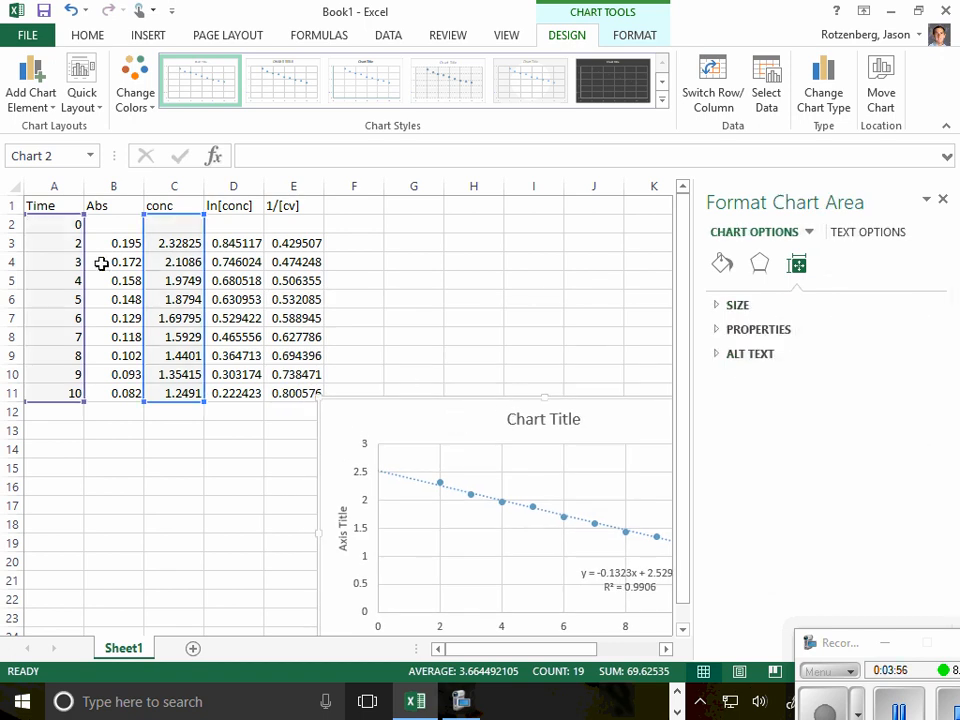
{"action": "left_click", "coordinate": [66, 242]}
{"action": "left_click_drag", "start_coordinate": [72, 226], "coordinate": [66, 394]}
{"action": "left_click_drag", "start_coordinate": [240, 226], "coordinate": [232, 393], "text": "ctrl"}
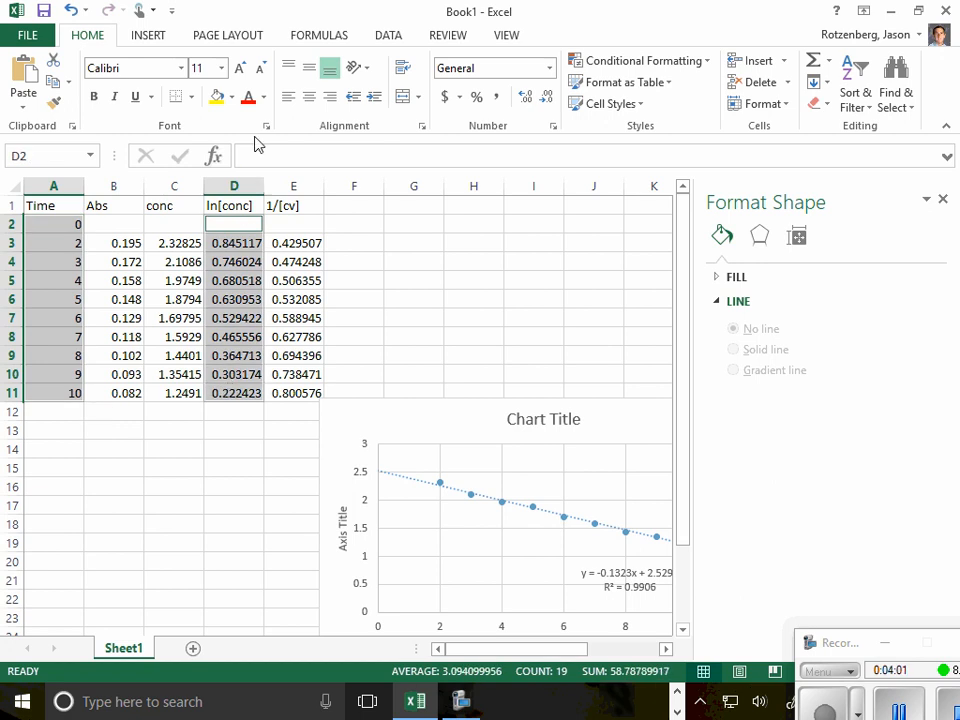
{"action": "left_click", "coordinate": [160, 40]}
{"action": "left_click", "coordinate": [488, 103]}
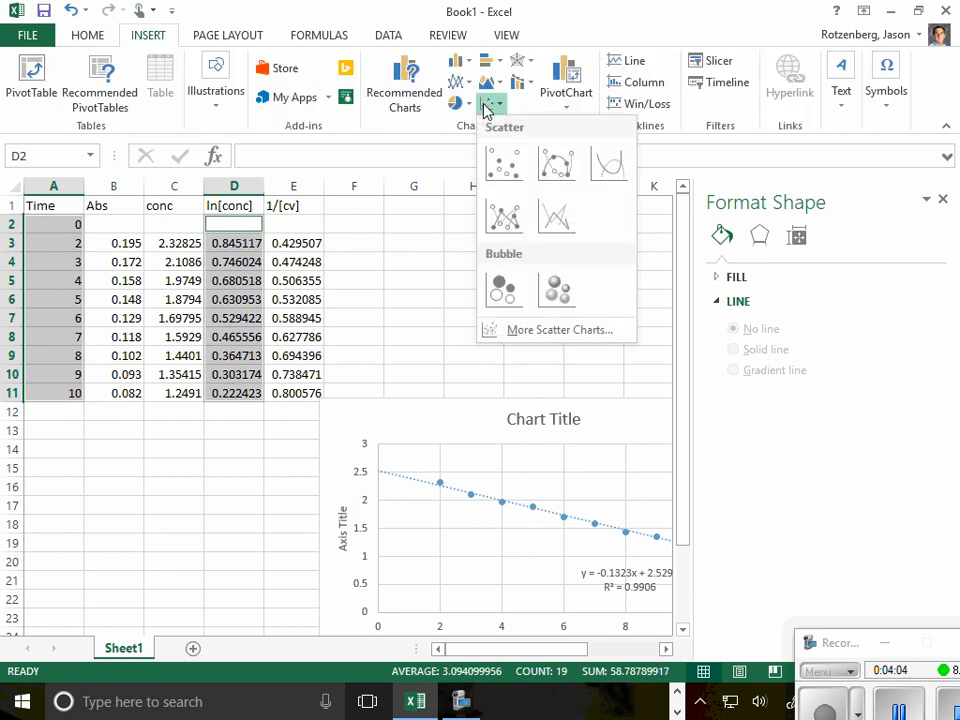
{"action": "left_click", "coordinate": [504, 160]}
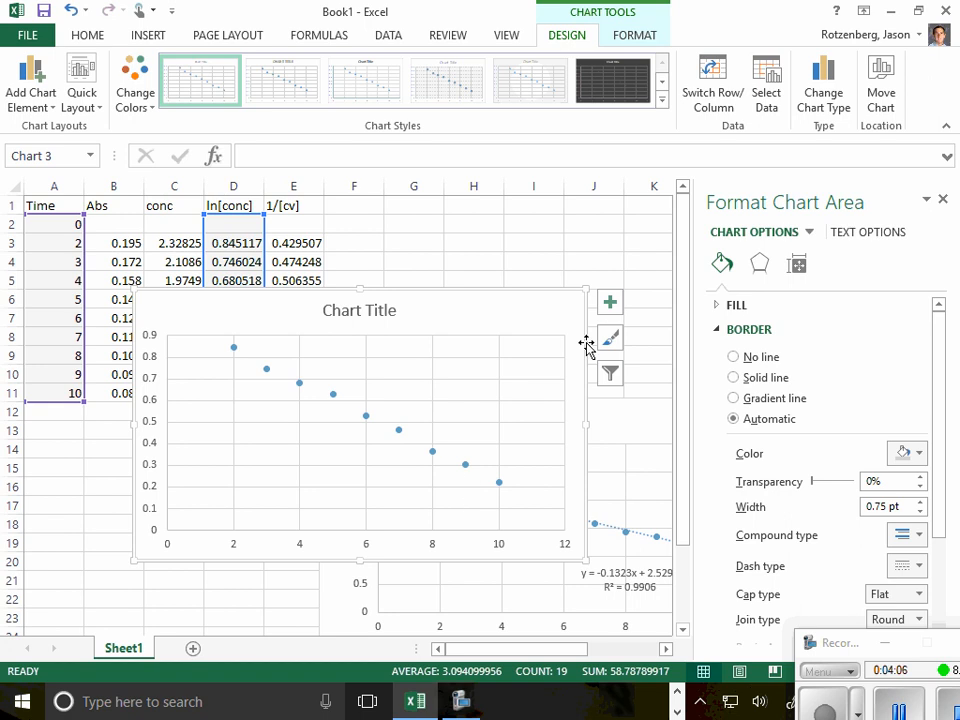
- Add a linear trendline and axis titles to the ln[conc] against time chart
{"action": "left_click", "coordinate": [610, 302]}
{"action": "left_click", "coordinate": [655, 456]}
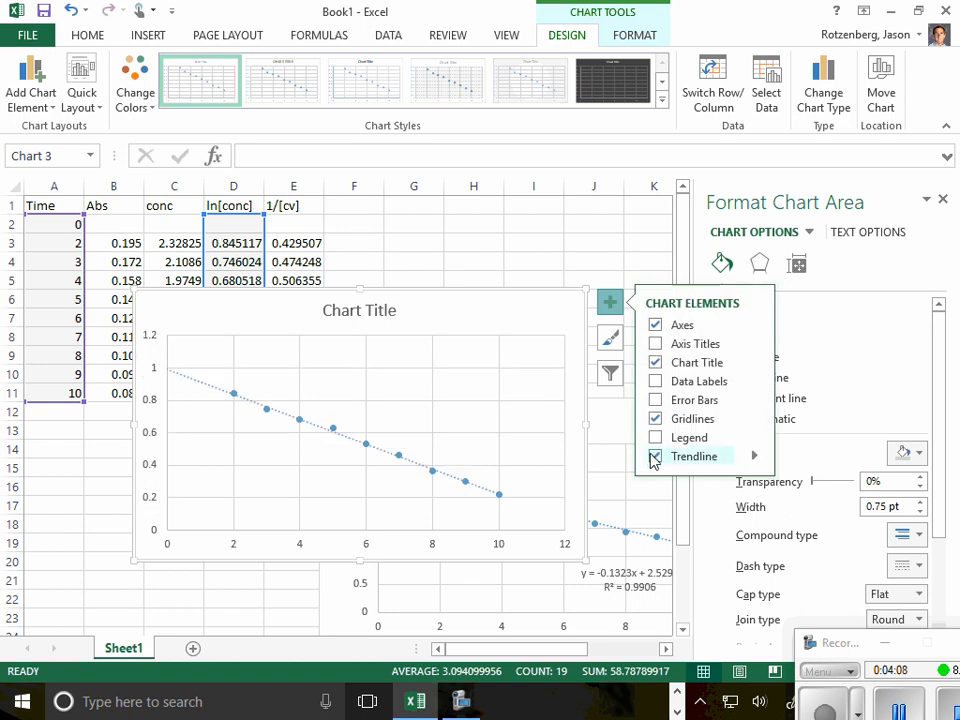
{"action": "left_click", "coordinate": [655, 400]}
{"action": "left_click", "coordinate": [655, 400]}
{"action": "left_click", "coordinate": [655, 381]}
{"action": "left_click", "coordinate": [655, 381]}
{"action": "left_click", "coordinate": [655, 343]}
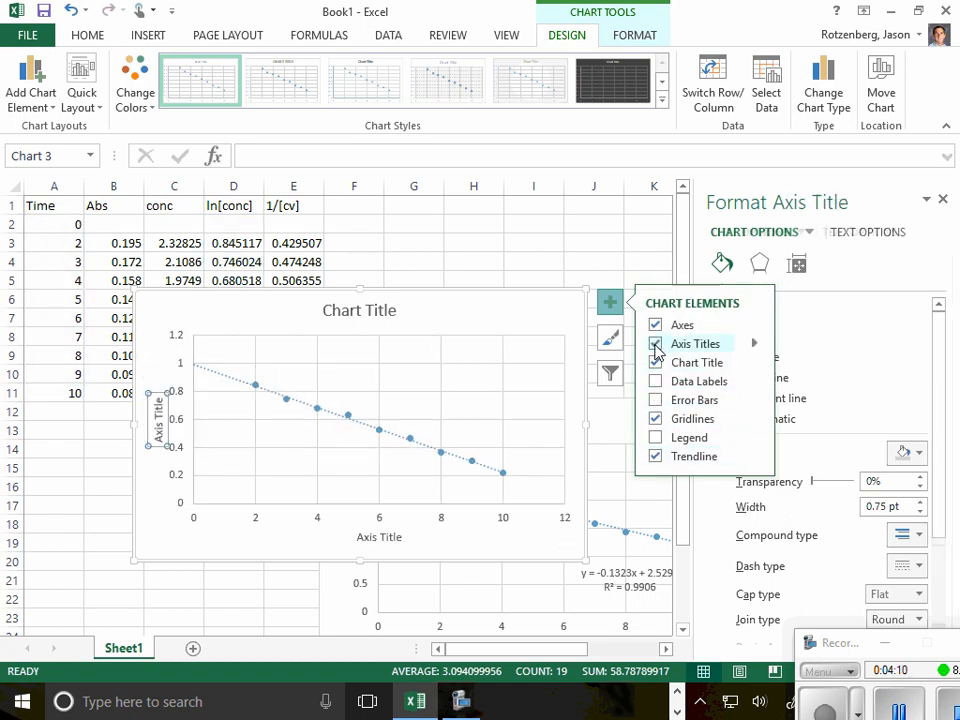
- Display the R-squared value of the ln[conc] chart's trendline and move its label above the line, near the plot's upper edge
{"action": "left_click", "coordinate": [367, 427]}
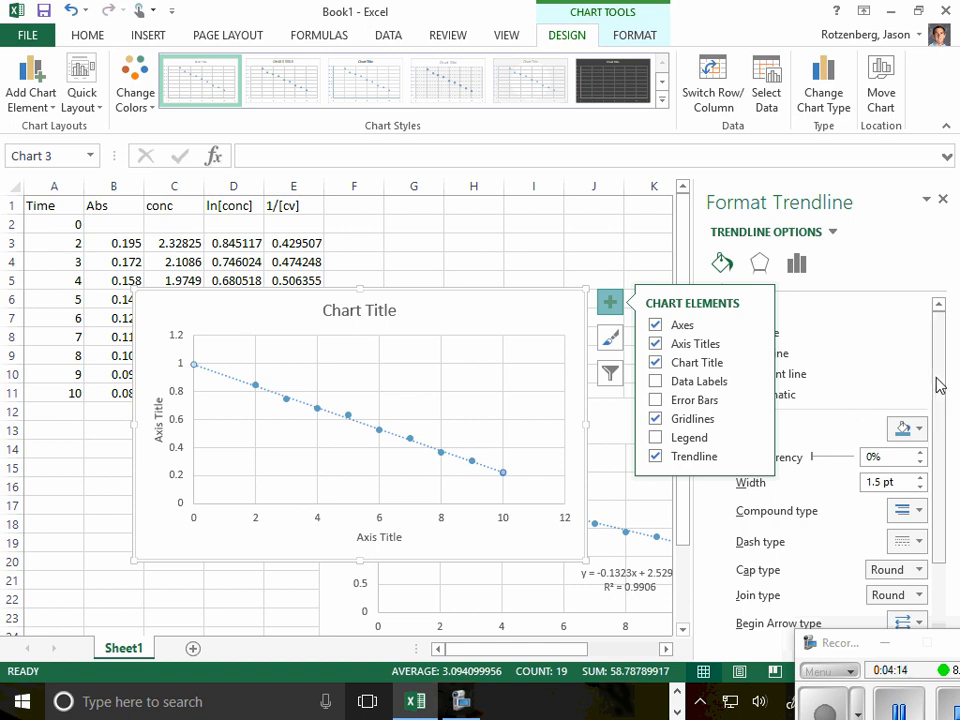
{"action": "left_click_drag", "start_coordinate": [940, 385], "coordinate": [937, 508]}
{"action": "left_click", "coordinate": [797, 263]}
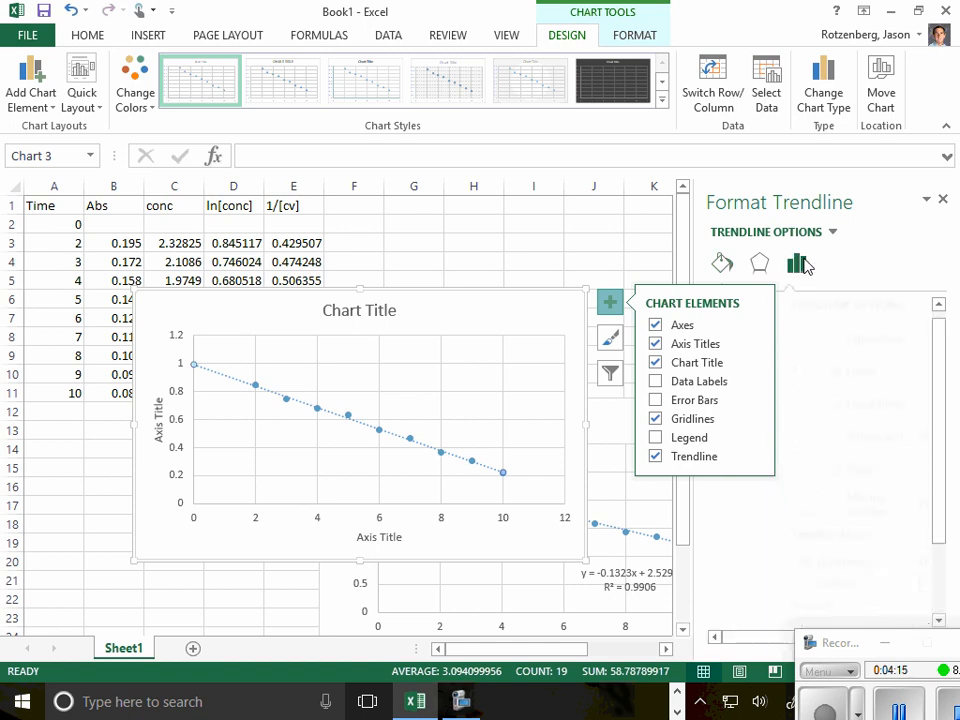
{"action": "left_click_drag", "start_coordinate": [943, 429], "coordinate": [949, 574]}
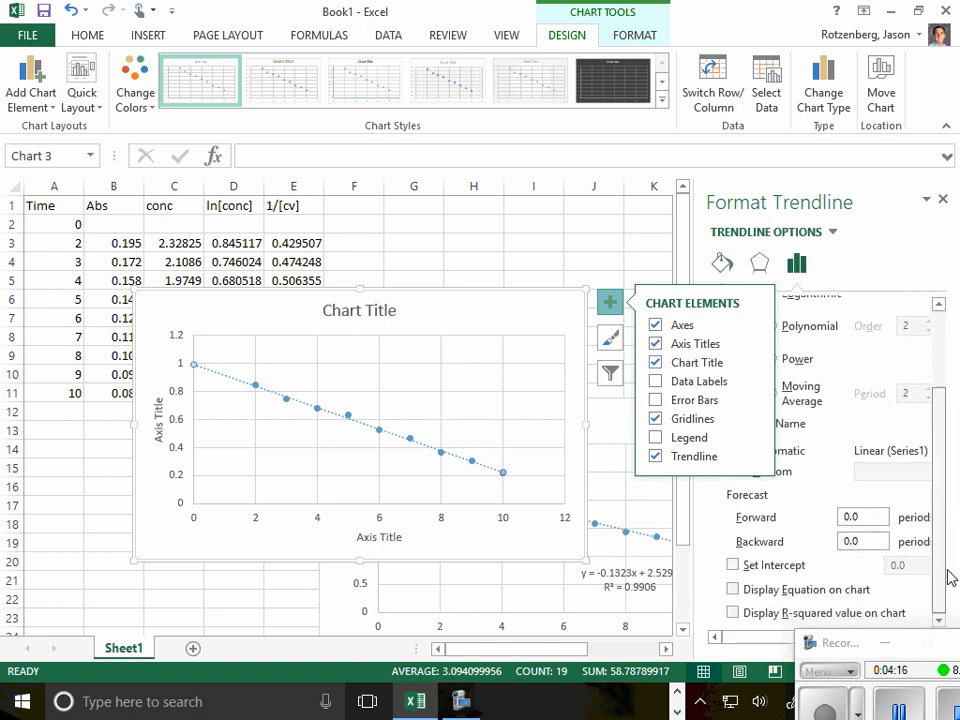
{"action": "left_click", "coordinate": [733, 613]}
{"action": "left_click_drag", "start_coordinate": [467, 472], "coordinate": [471, 356]}
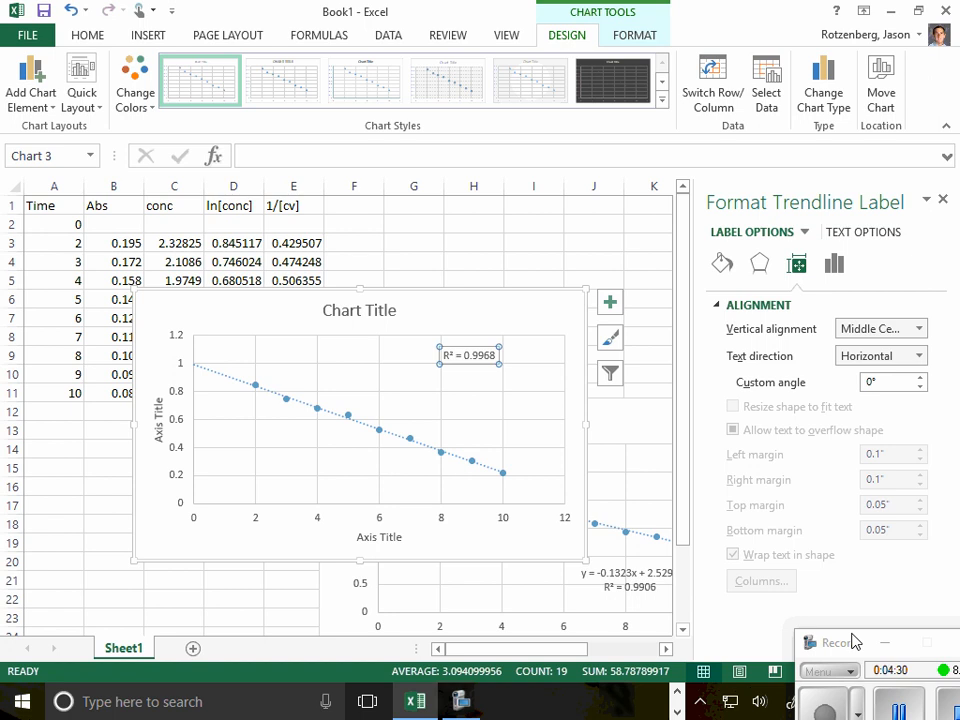
{"action": "left_click_drag", "start_coordinate": [853, 641], "coordinate": [786, 561]}
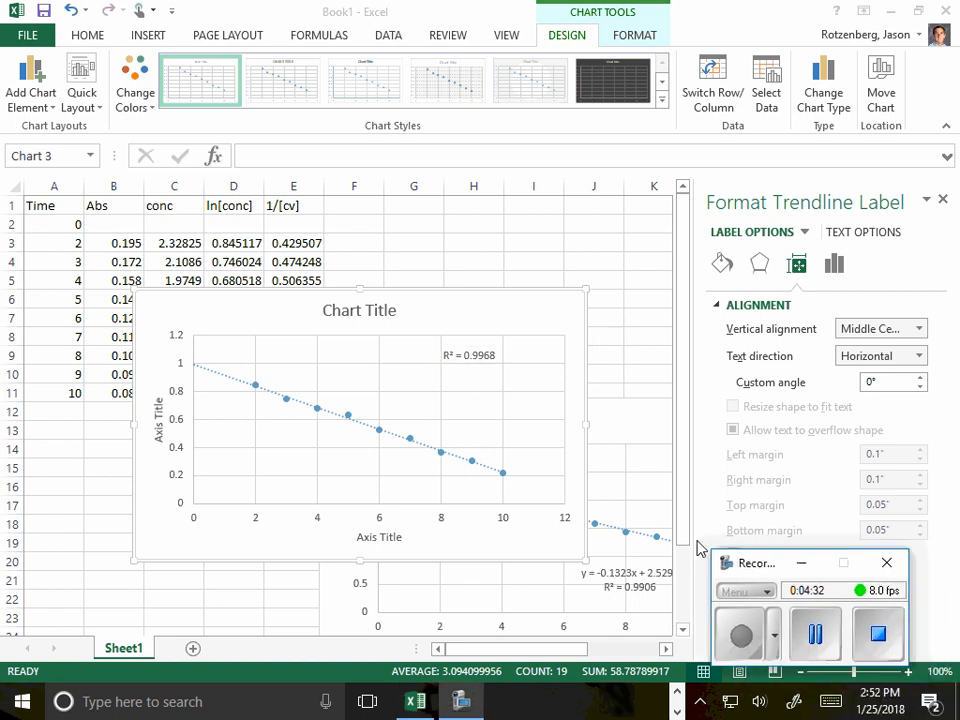